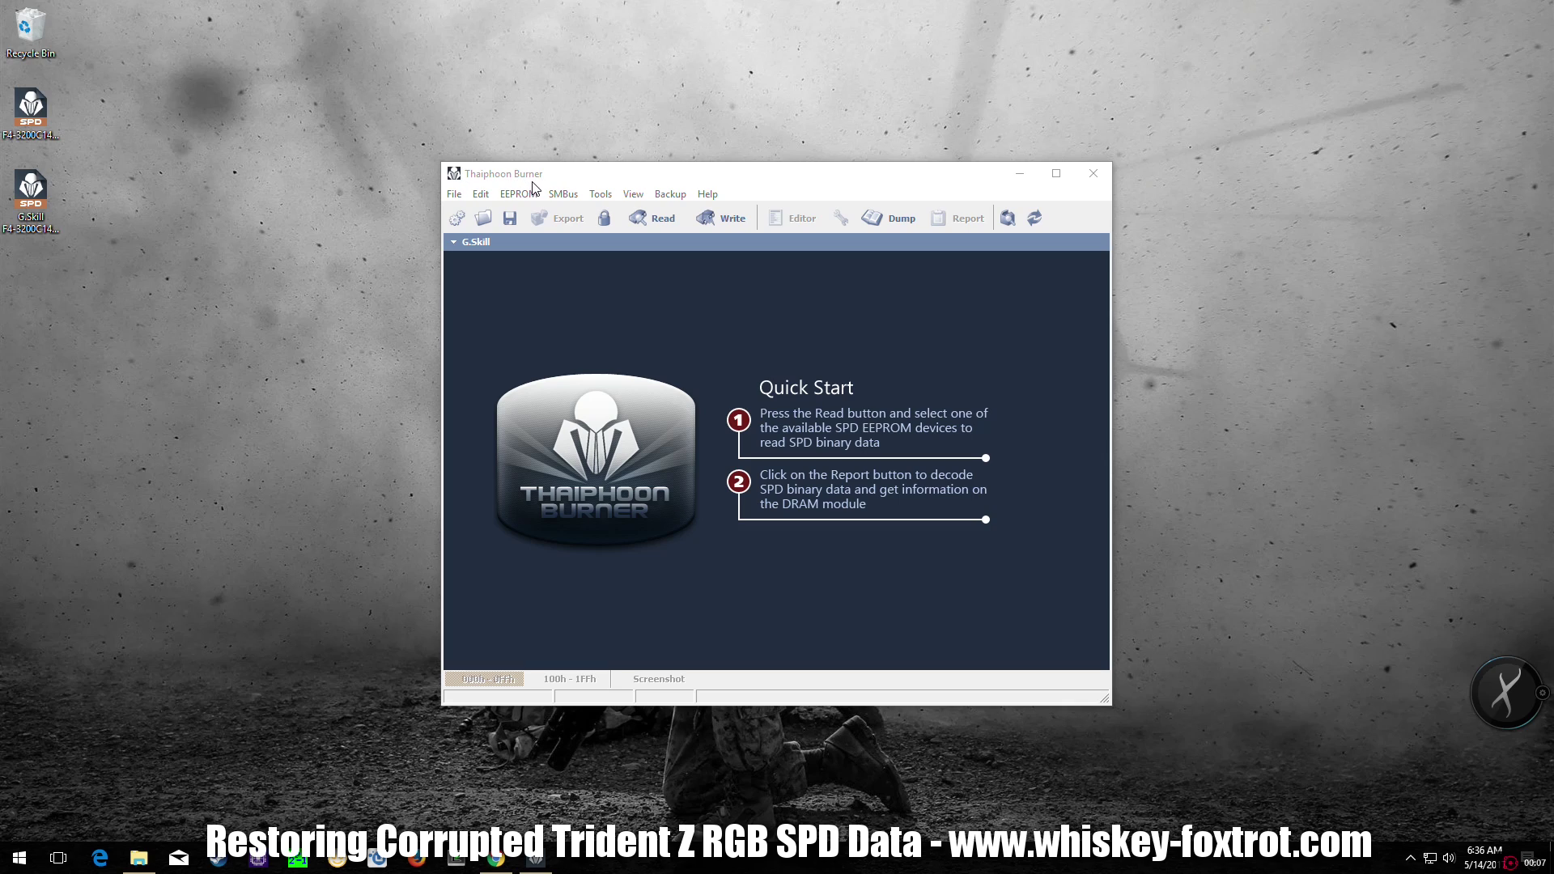
# View the program's version information from the Help menu, then close it.
pyautogui.click(708, 194)
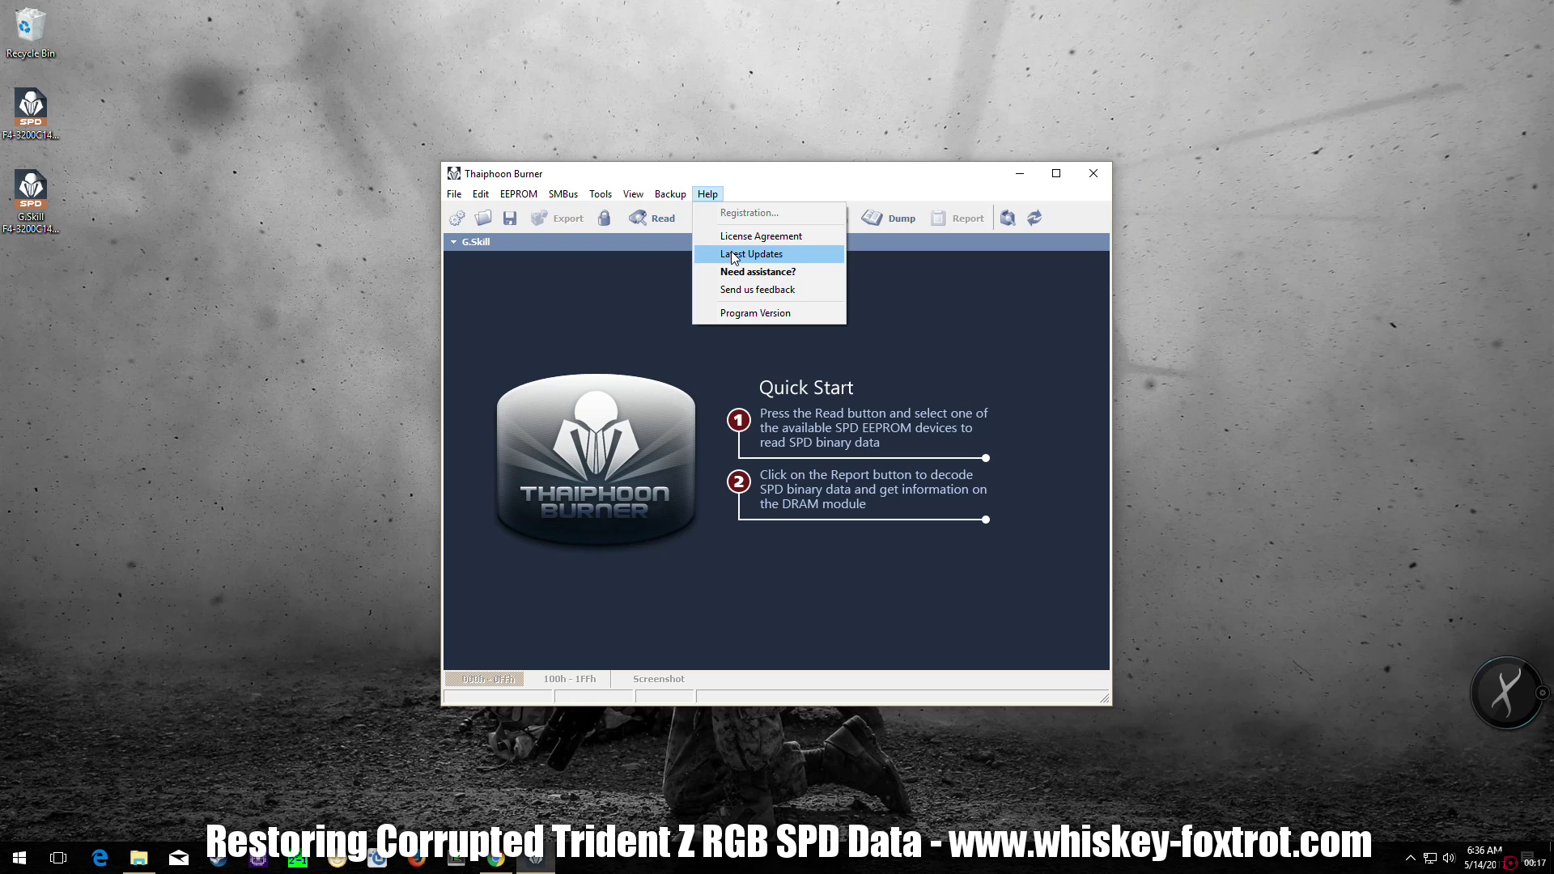
pyautogui.click(744, 317)
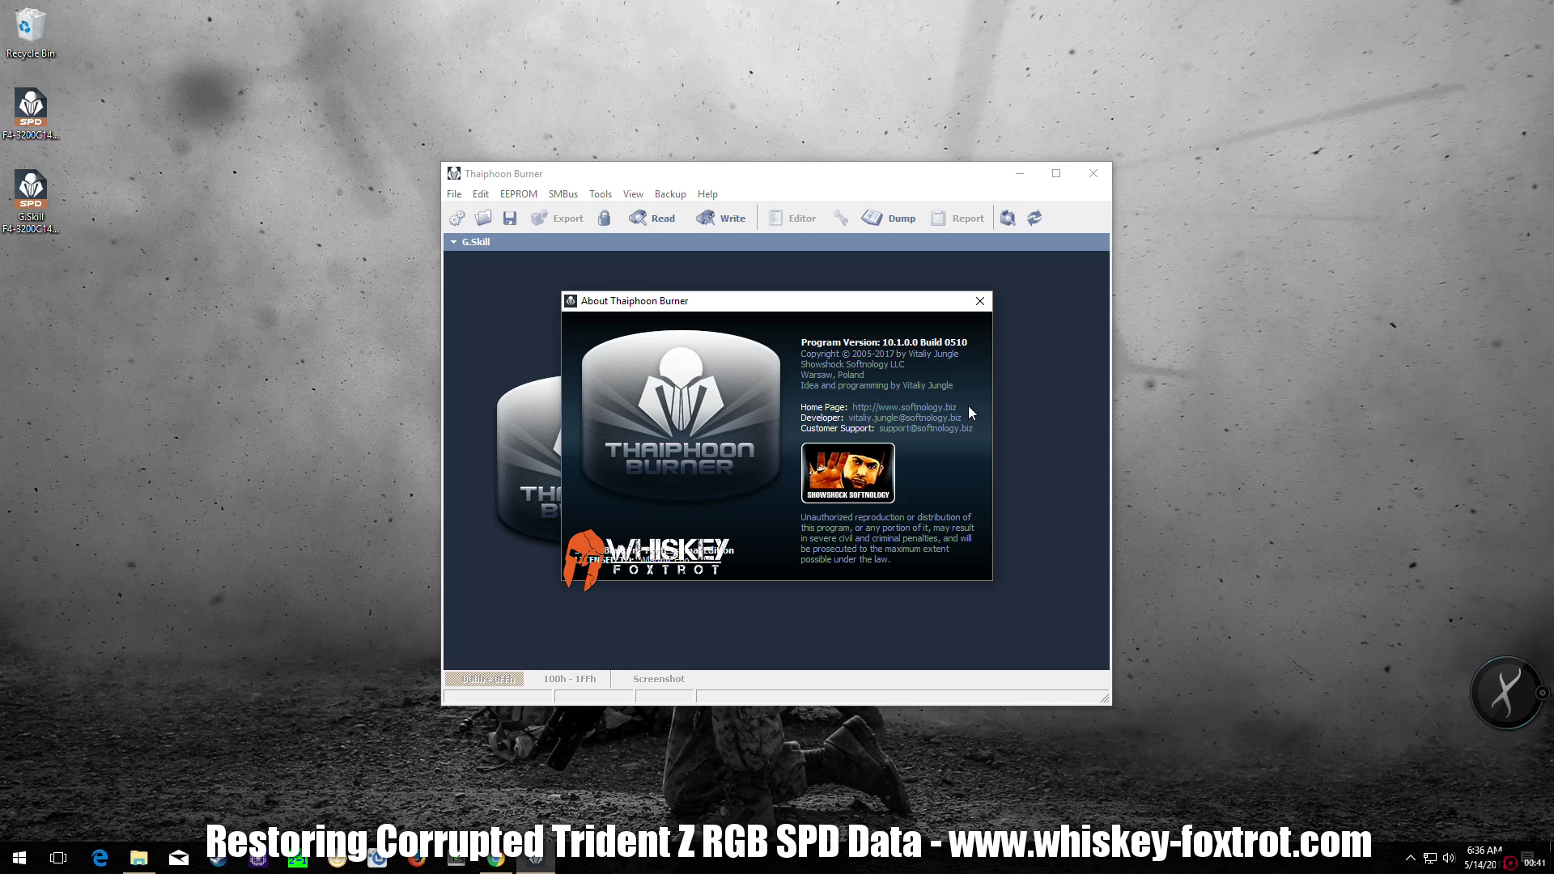
pyautogui.click(980, 301)
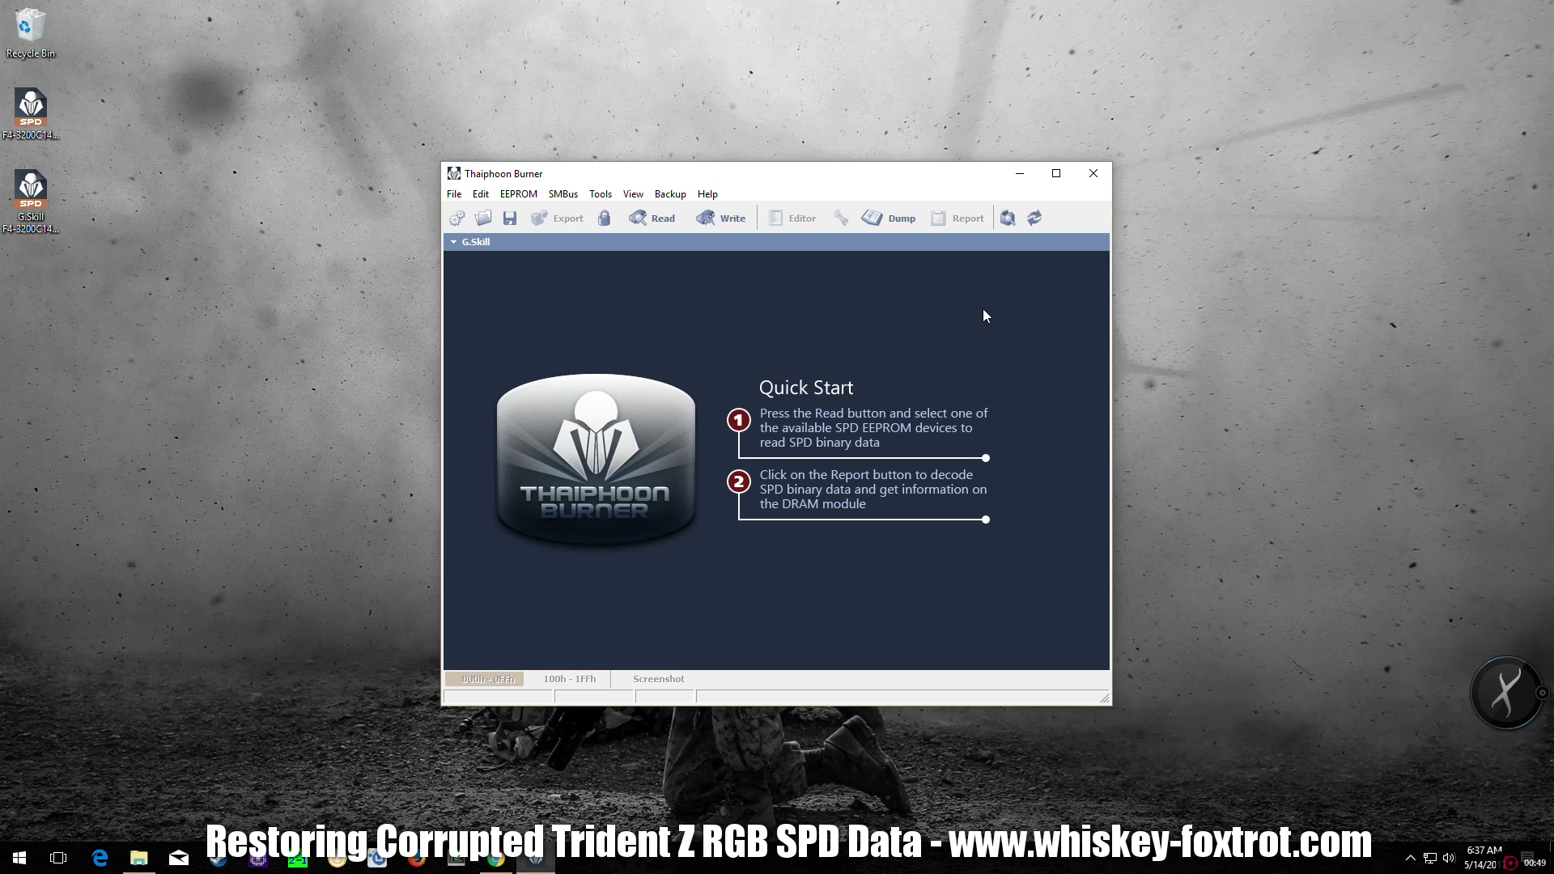
# Read the module's SPD from SMBus #0 at address 50h.
pyautogui.click(651, 218)
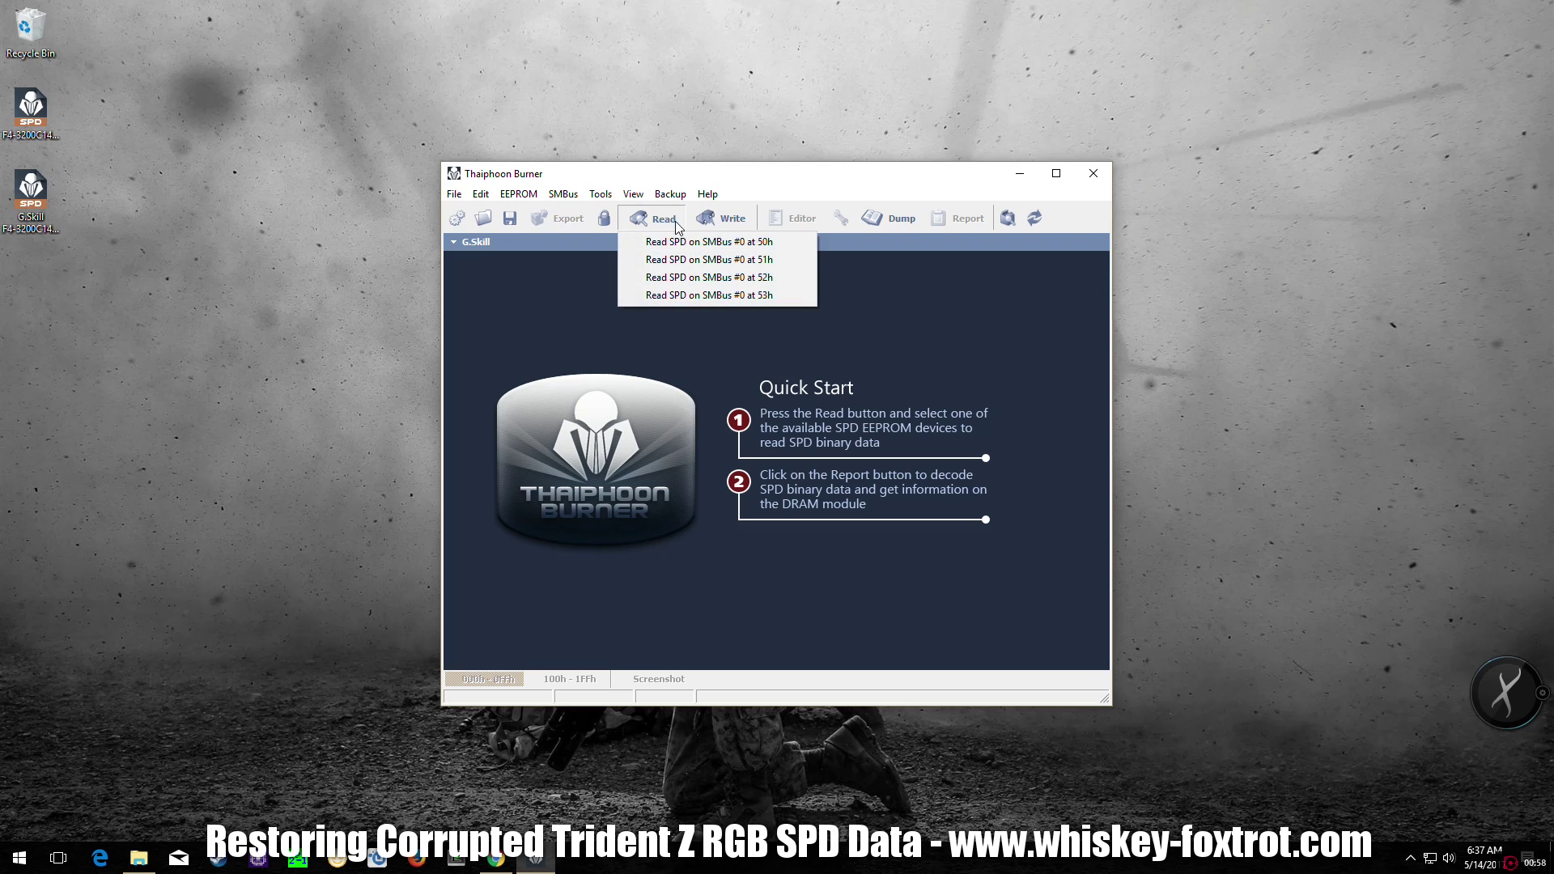
pyautogui.click(682, 241)
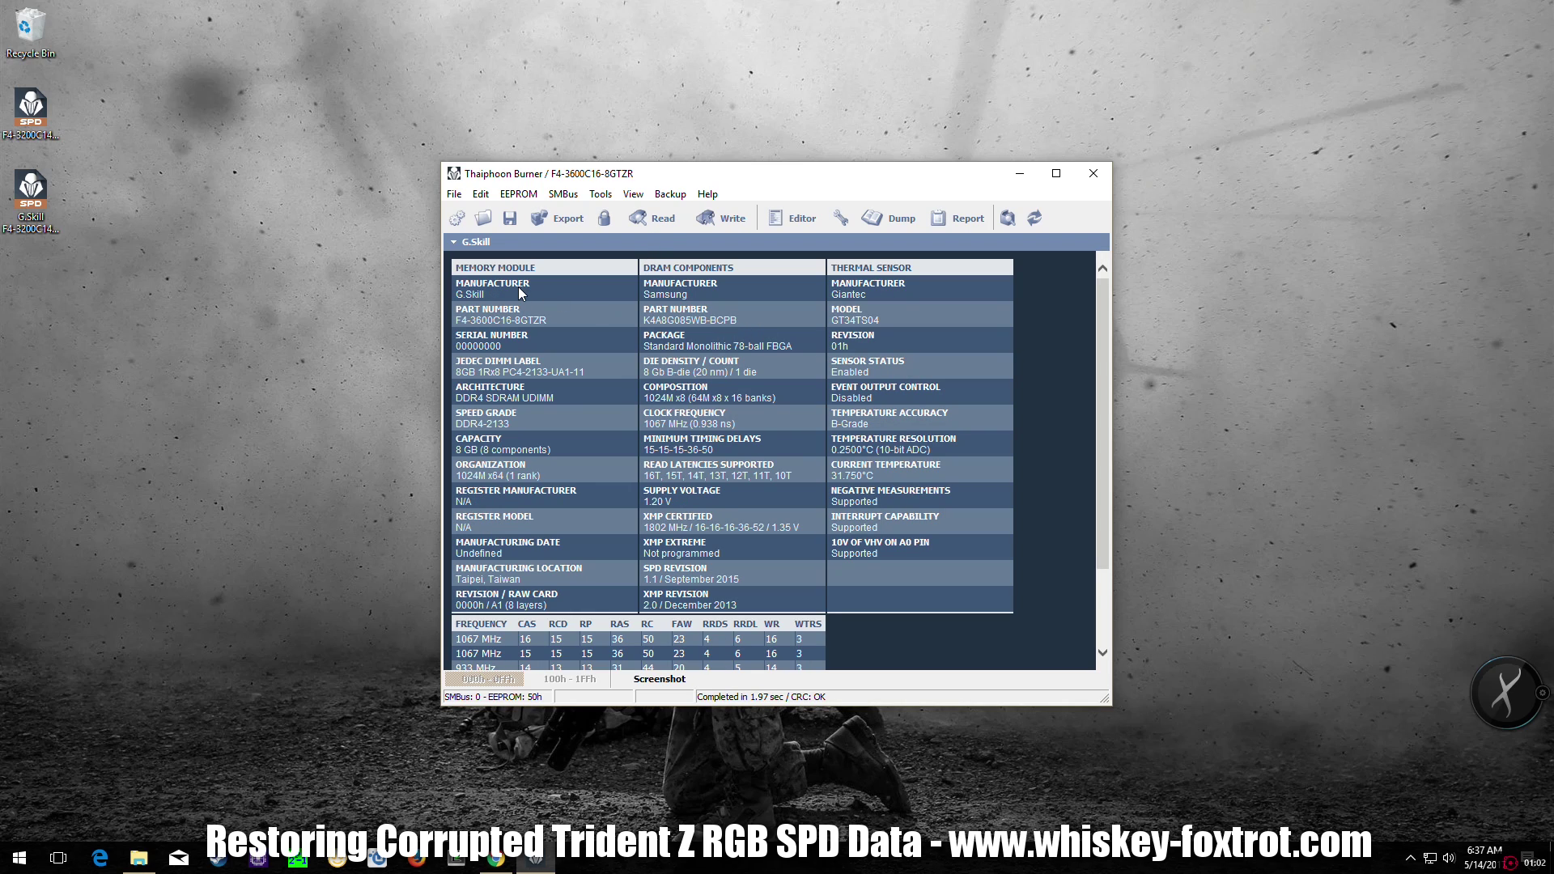
pyautogui.scroll(-2, 623, 348)
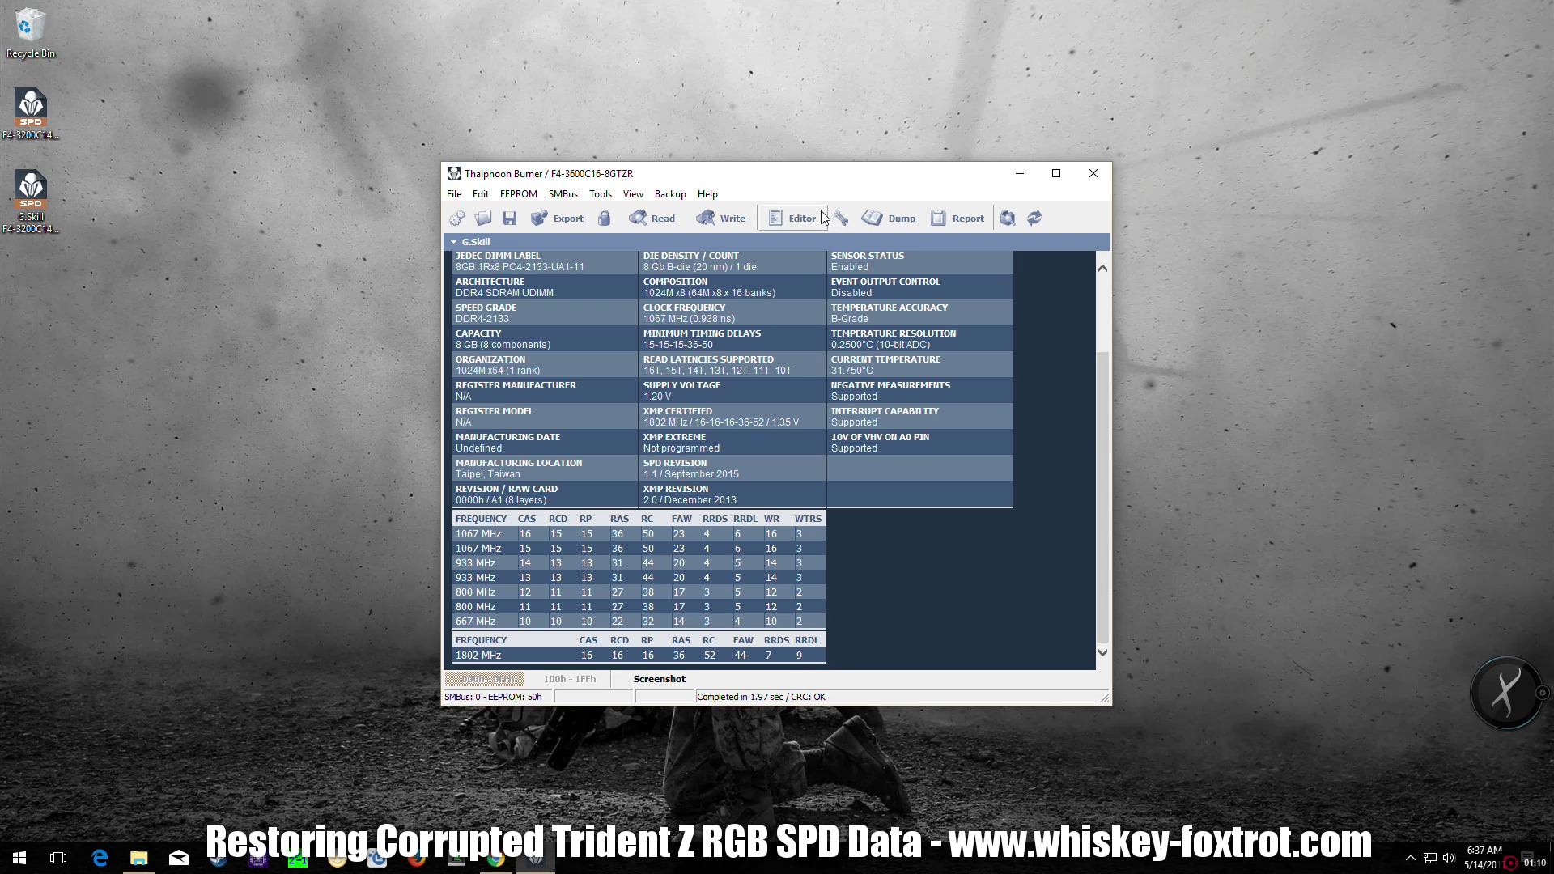
# Inspect the raw hex dump, switching between the 000h-0FFh and 100h-1FFh byte ranges.
pyautogui.click(900, 220)
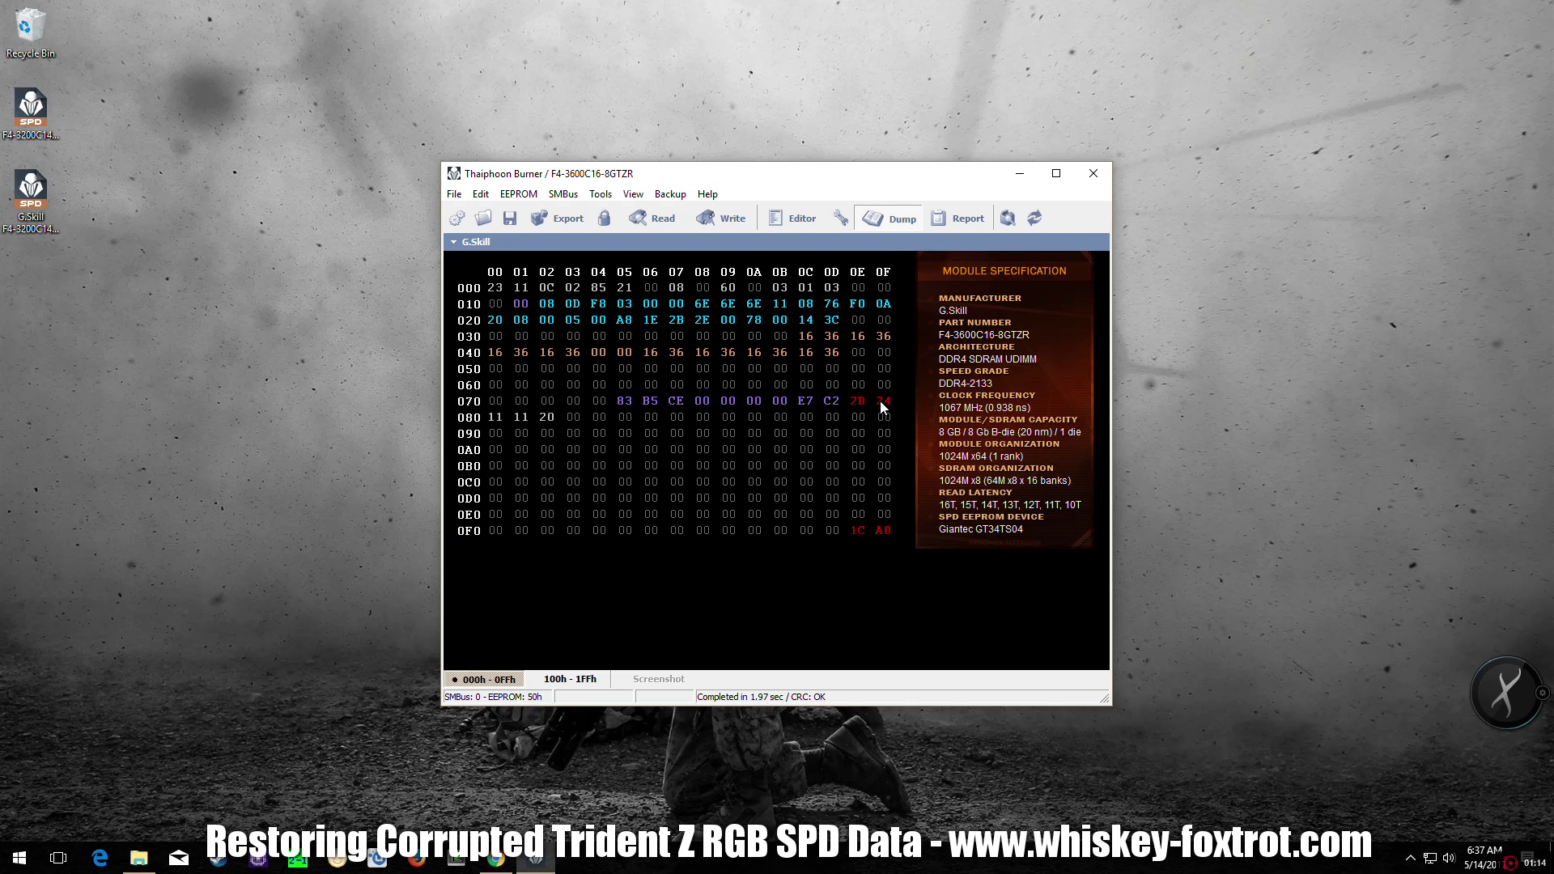
pyautogui.click(570, 679)
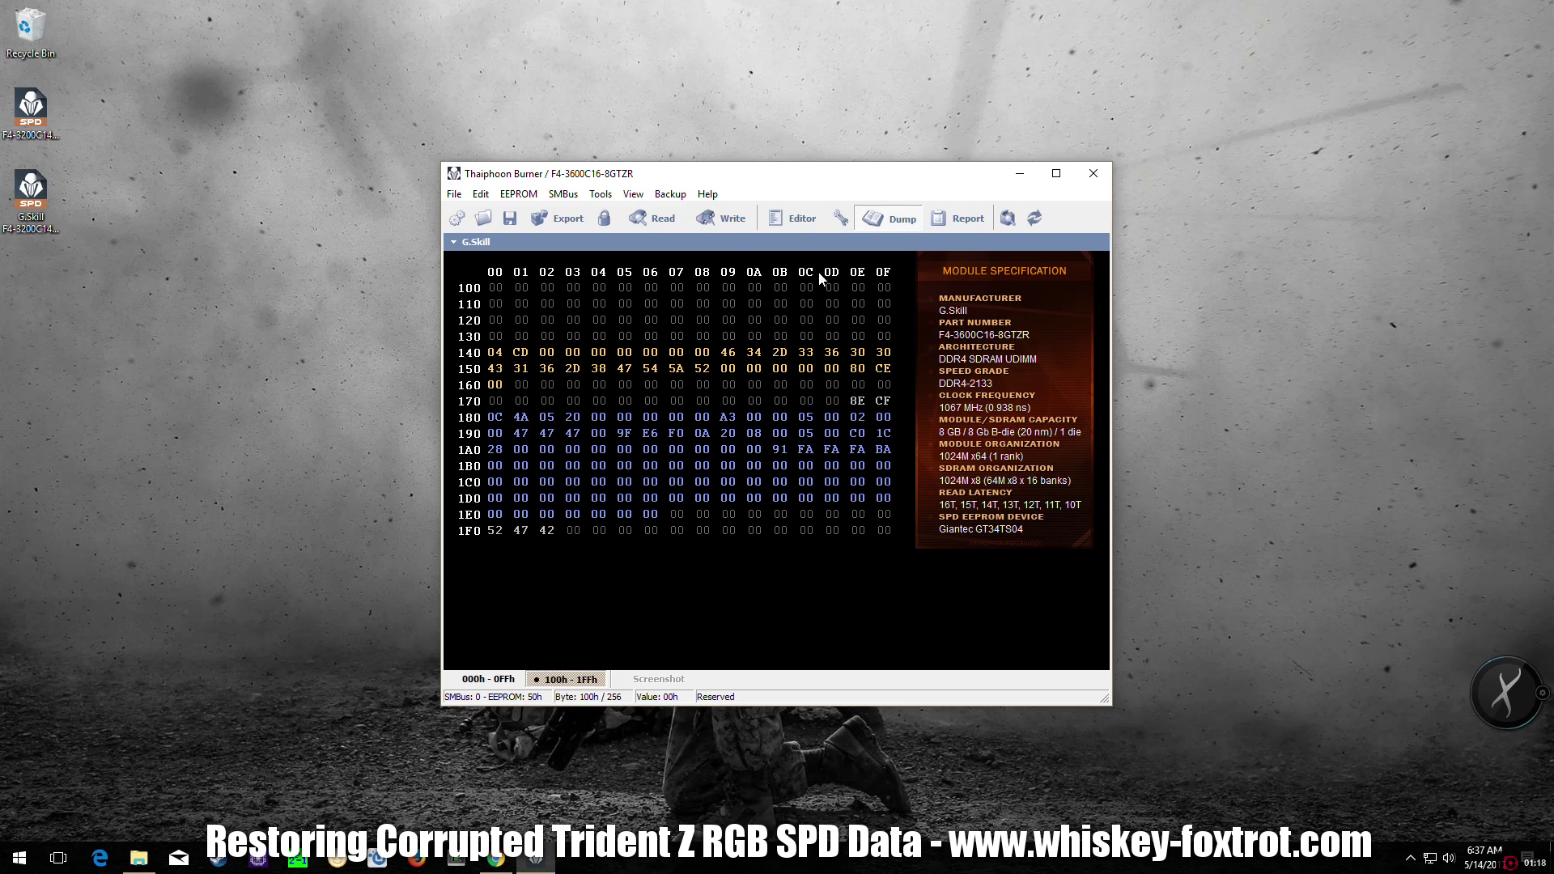
pyautogui.click(497, 679)
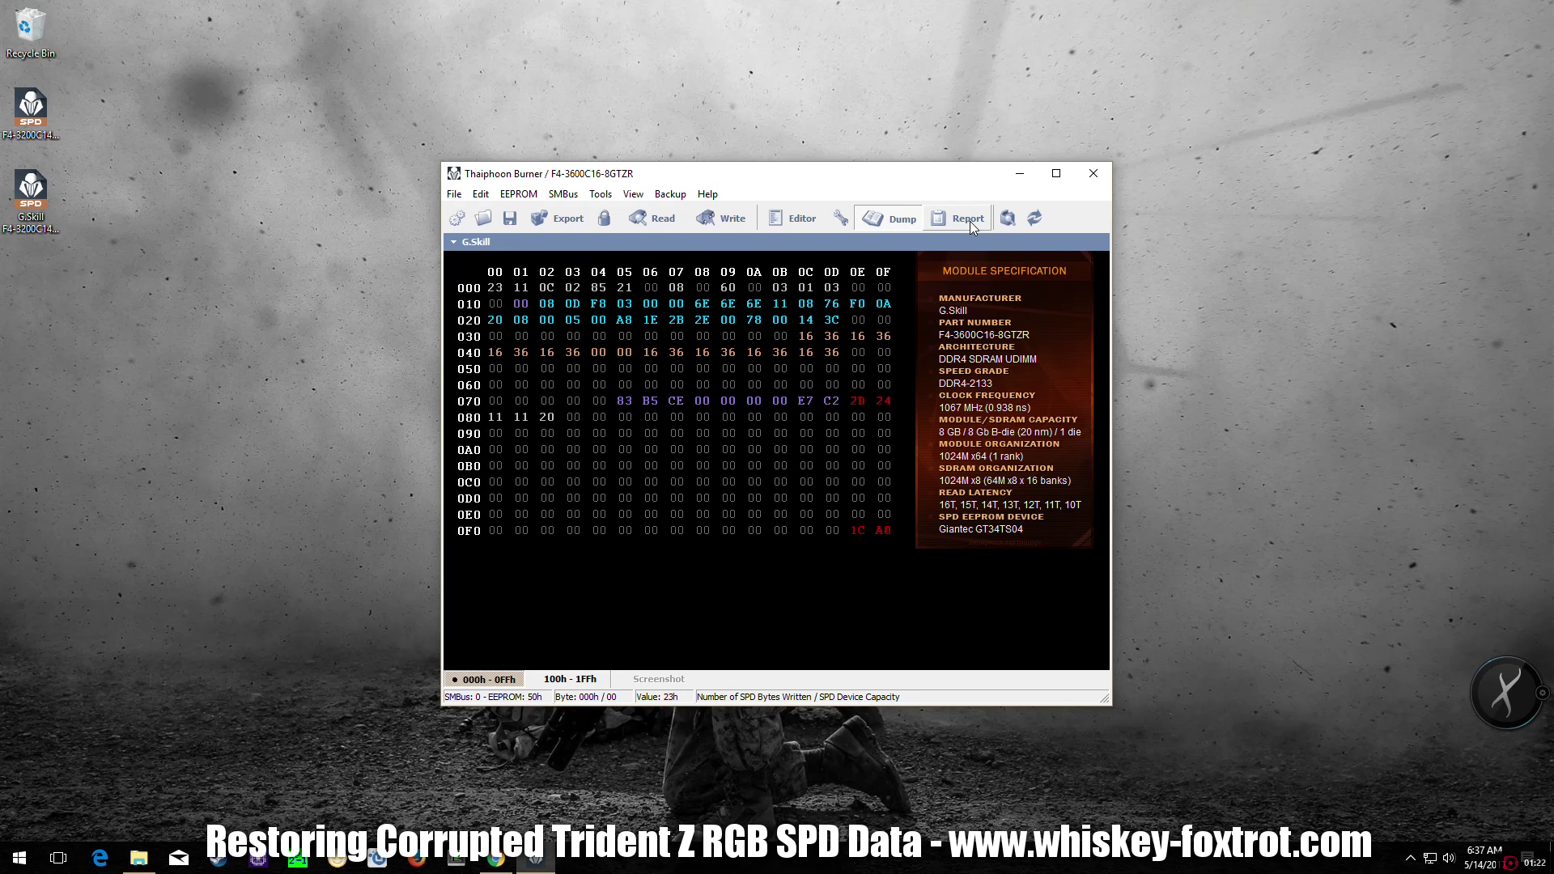
pyautogui.click(570, 679)
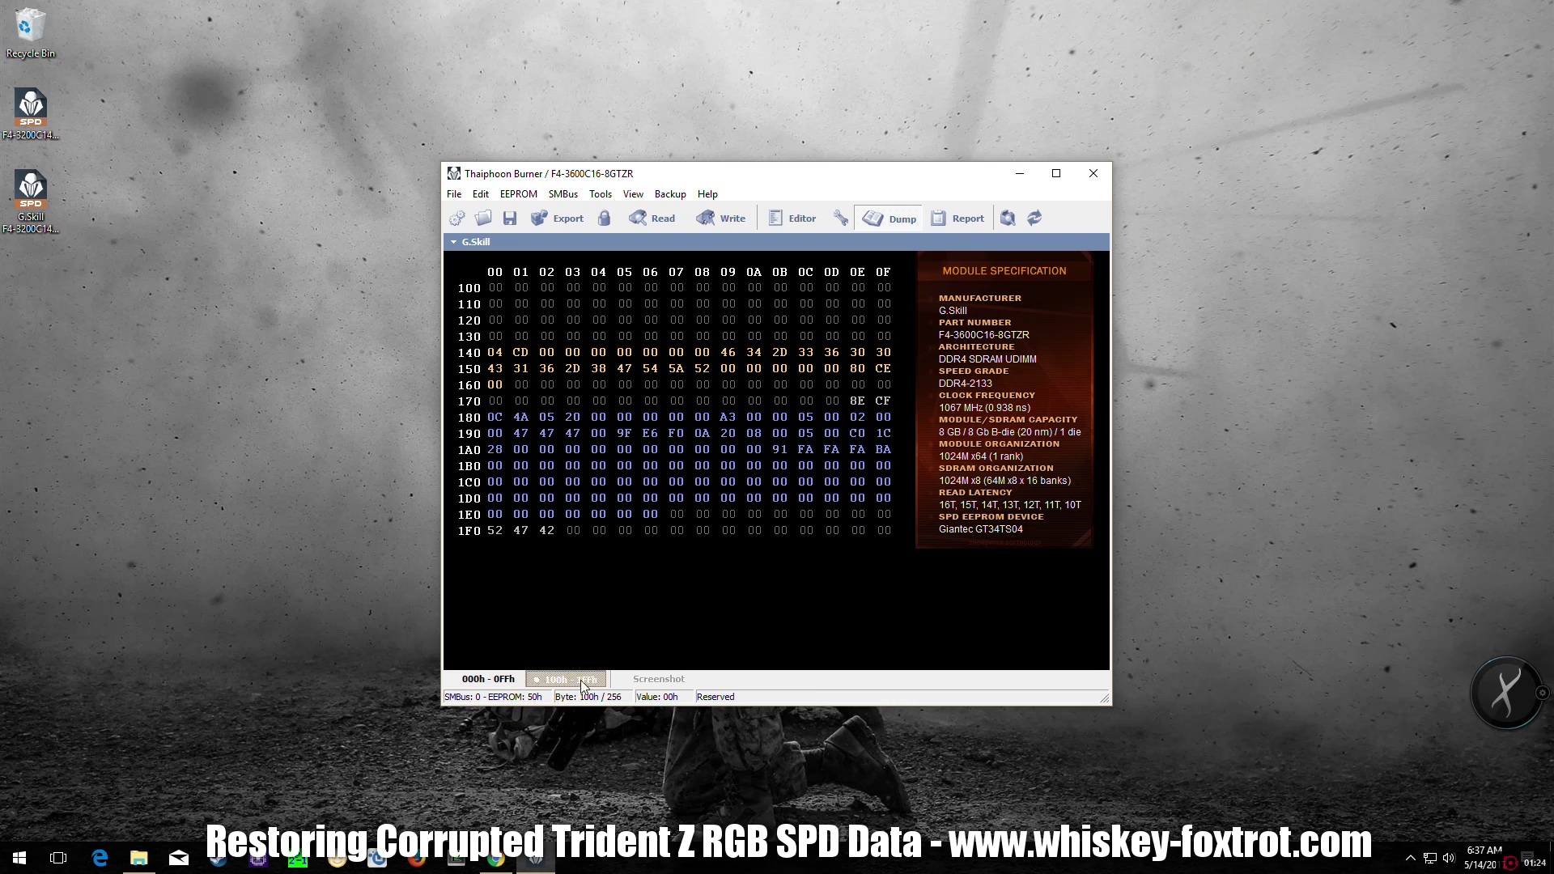
# In the decoded report, find the SPD Protocol section and check both checksums read OK, then open Tools.
pyautogui.click(970, 218)
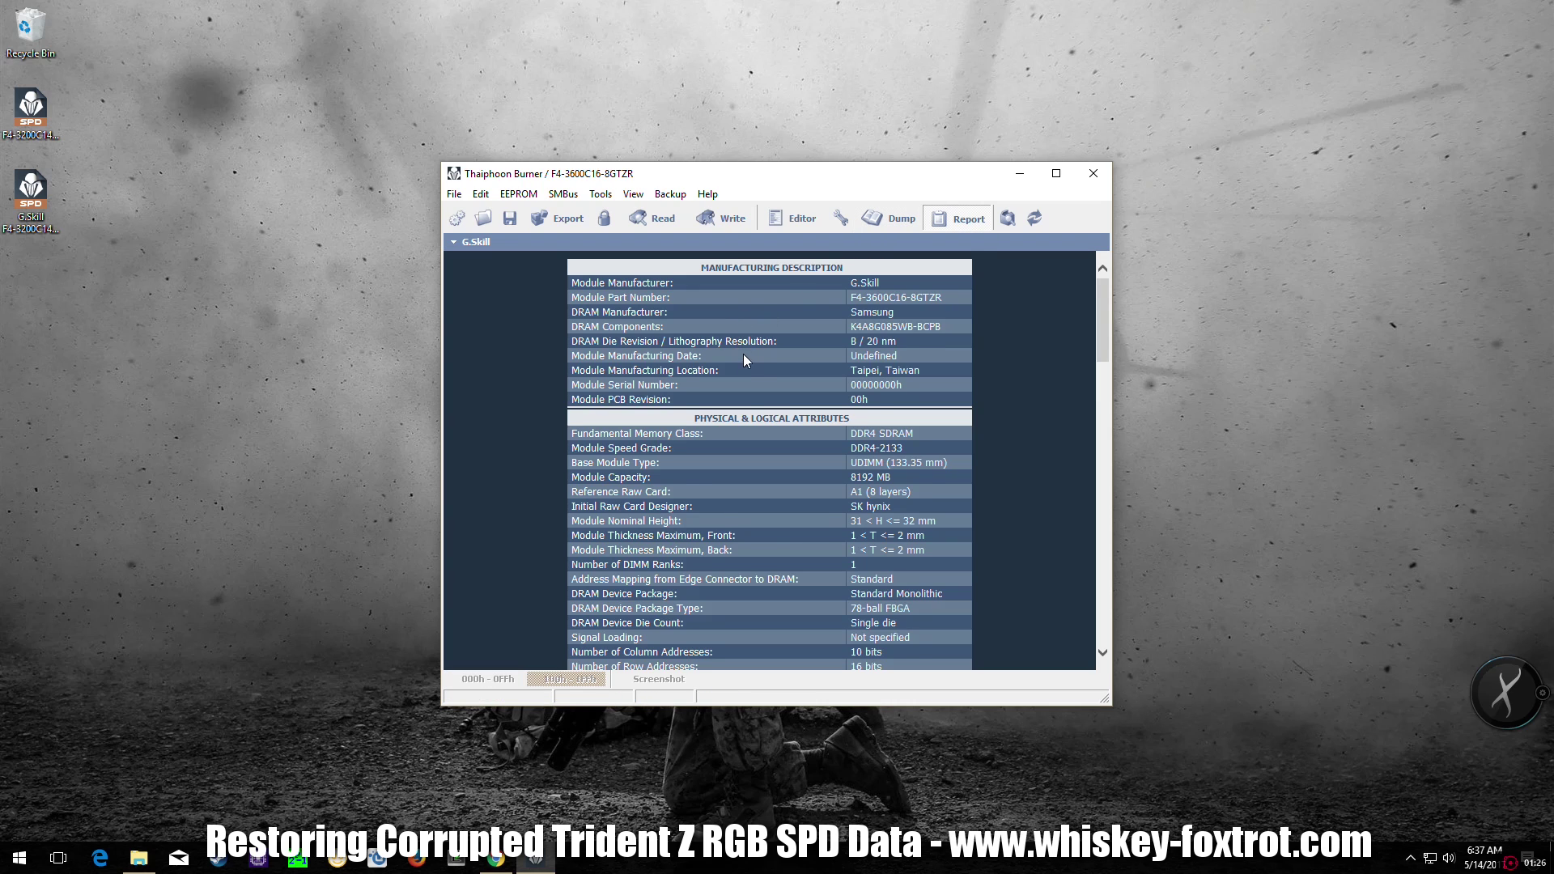
pyautogui.scroll(-4, 743, 352)
pyautogui.scroll(-15, 759, 393)
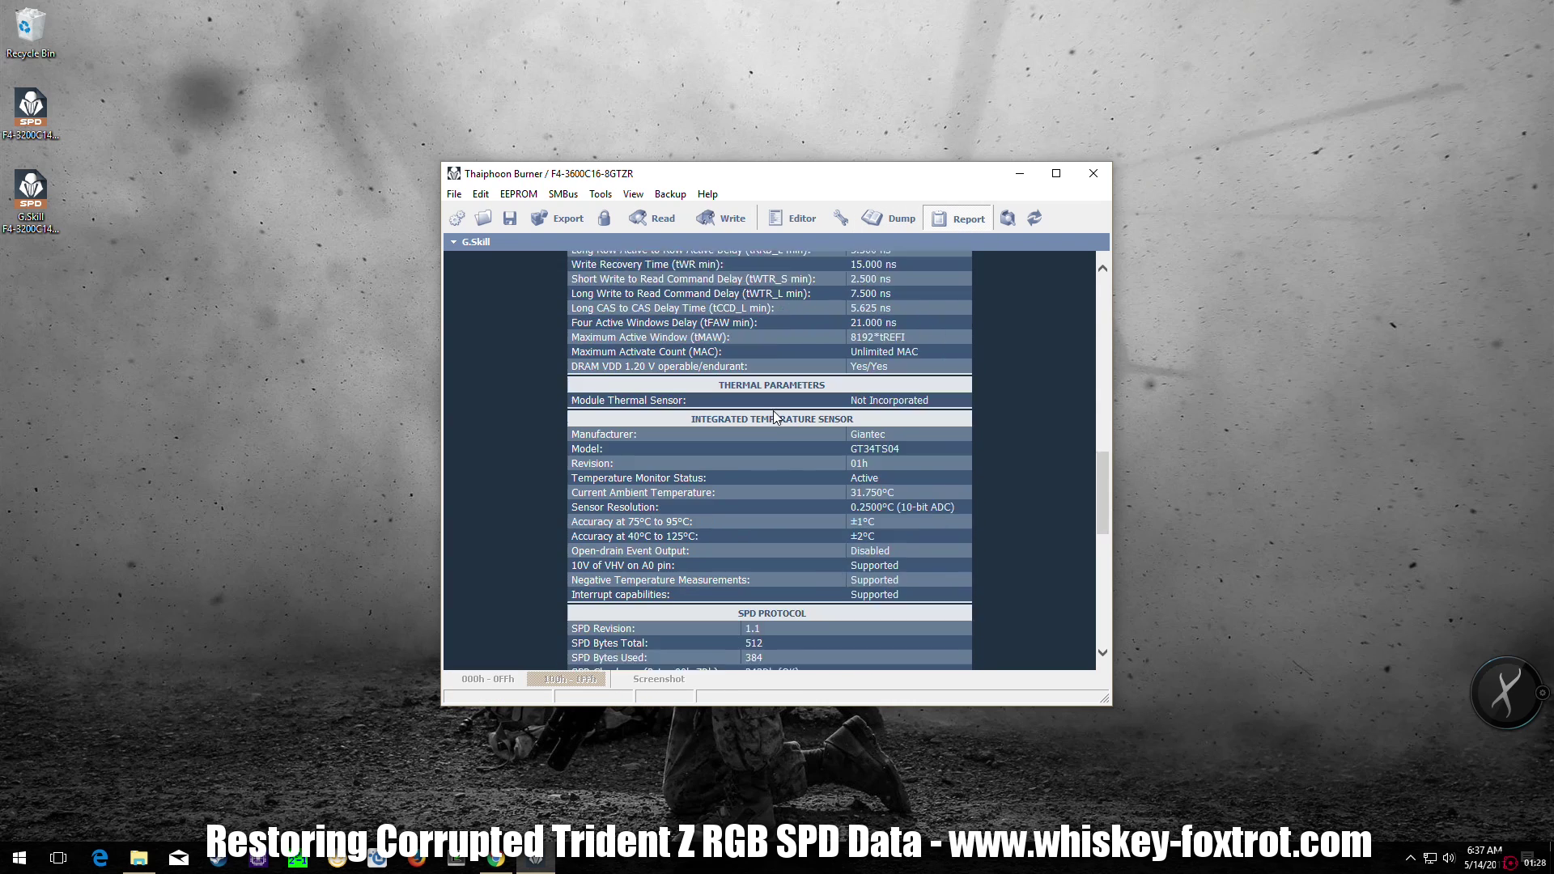
pyautogui.scroll(-5, 865, 484)
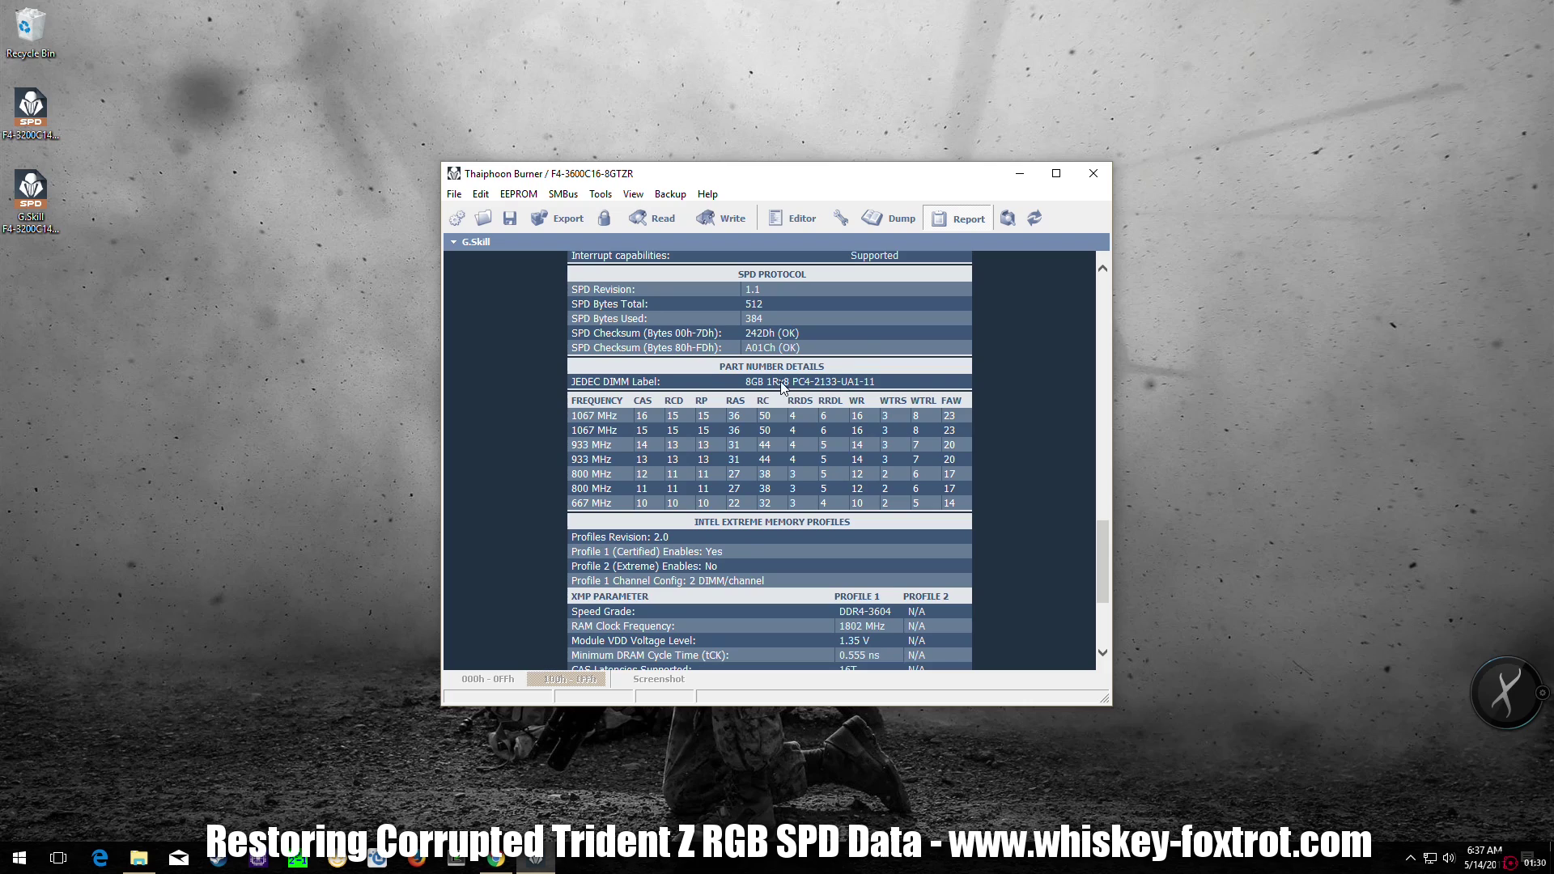
pyautogui.moveTo(842, 348); pyautogui.dragTo(573, 334)
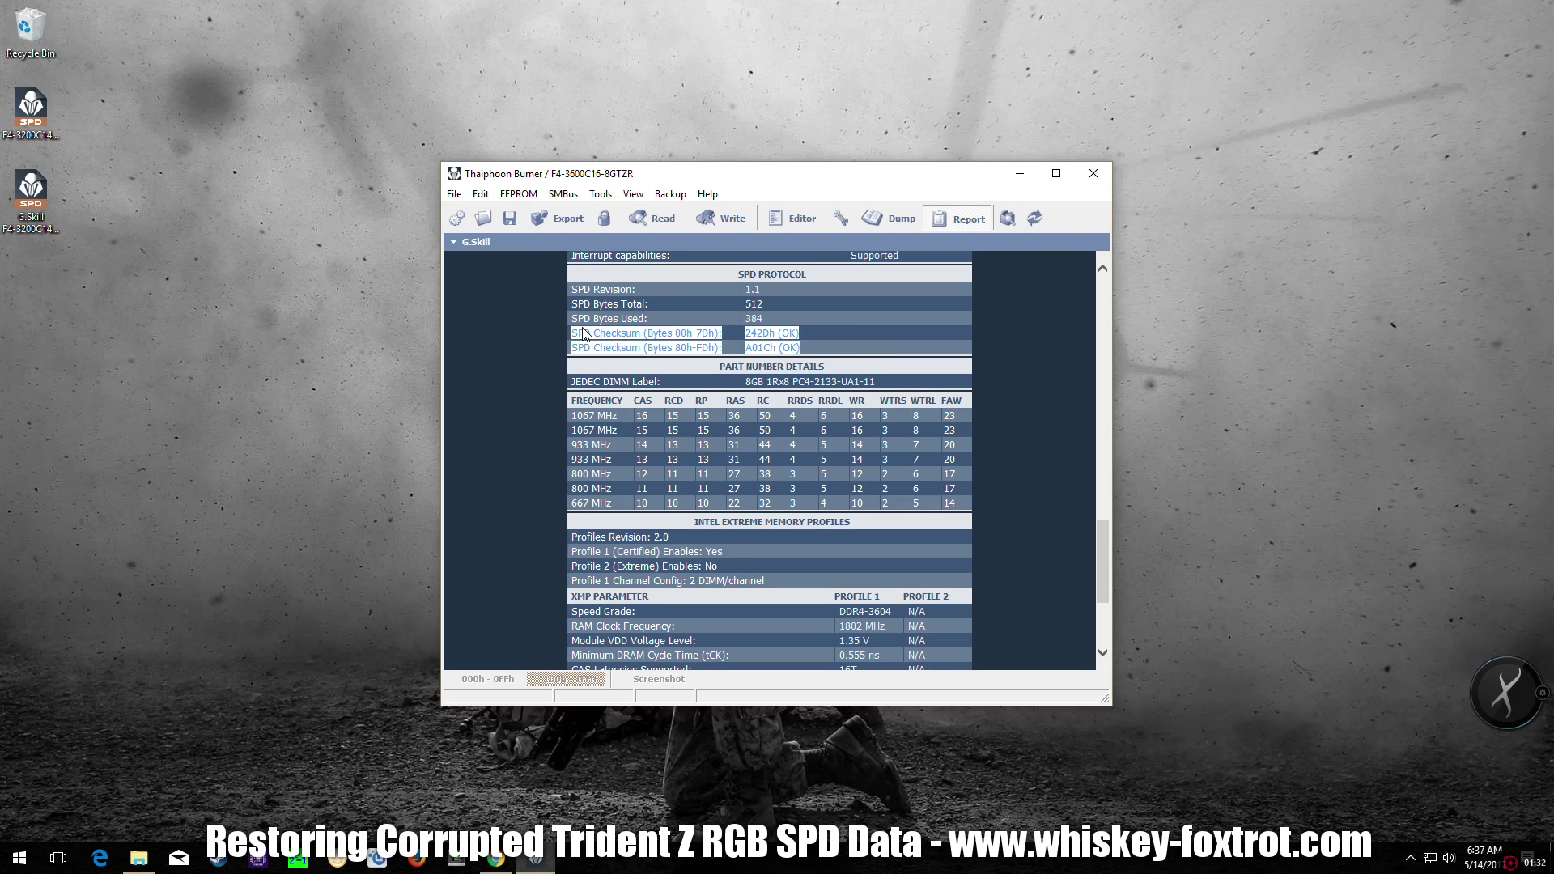
pyautogui.click(838, 346)
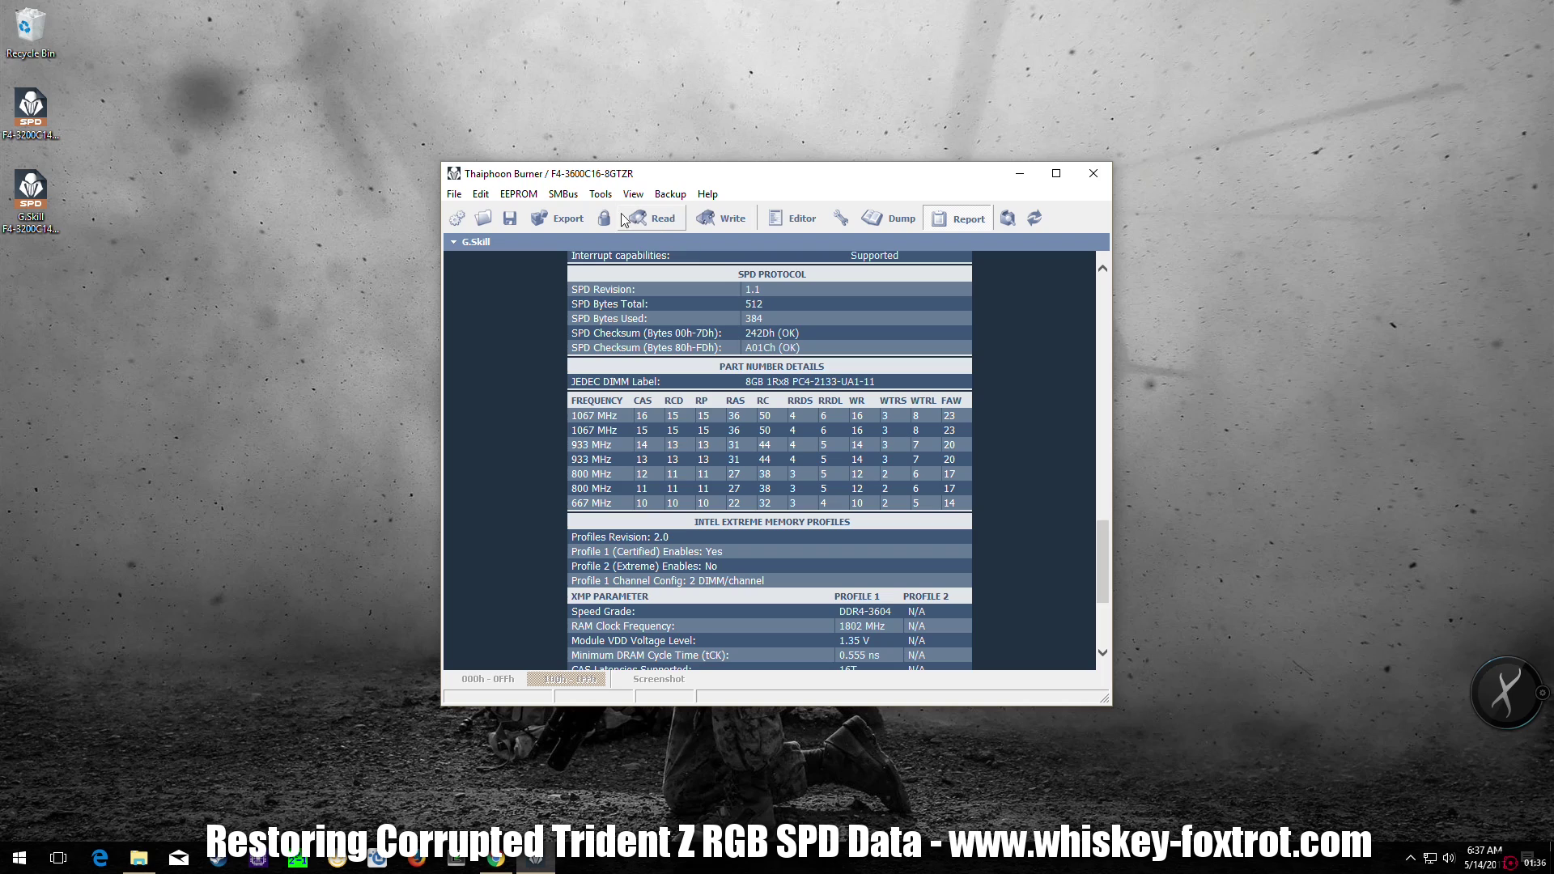
pyautogui.click(601, 194)
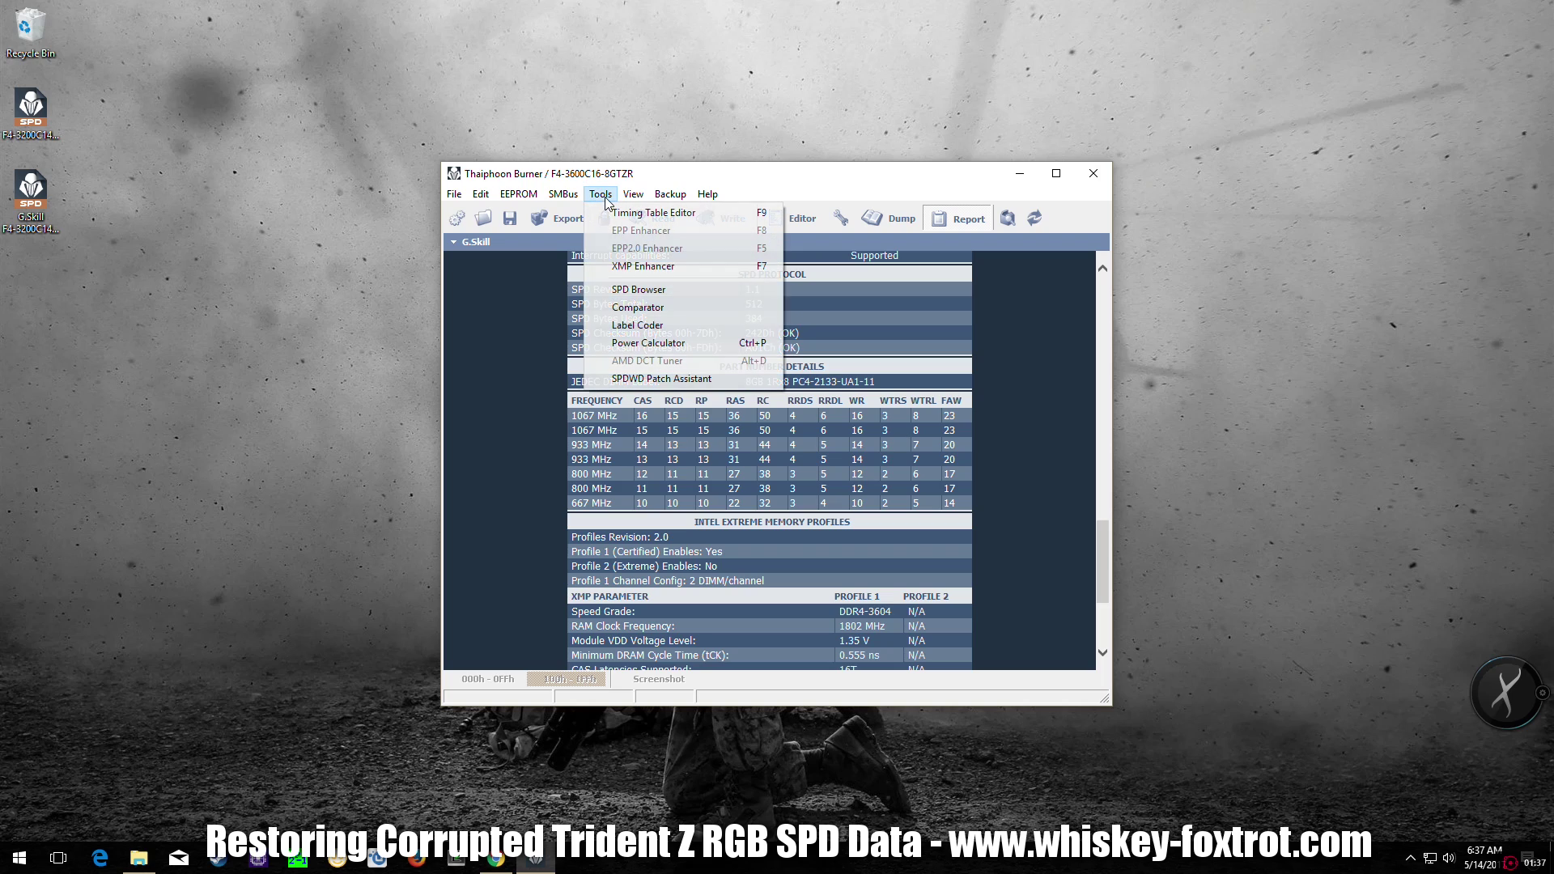
# Open the F4-3200C14-8GTZR entry (row 18) from the SPD Browser's g.skill DDR4 8 GB results.
pyautogui.click(652, 291)
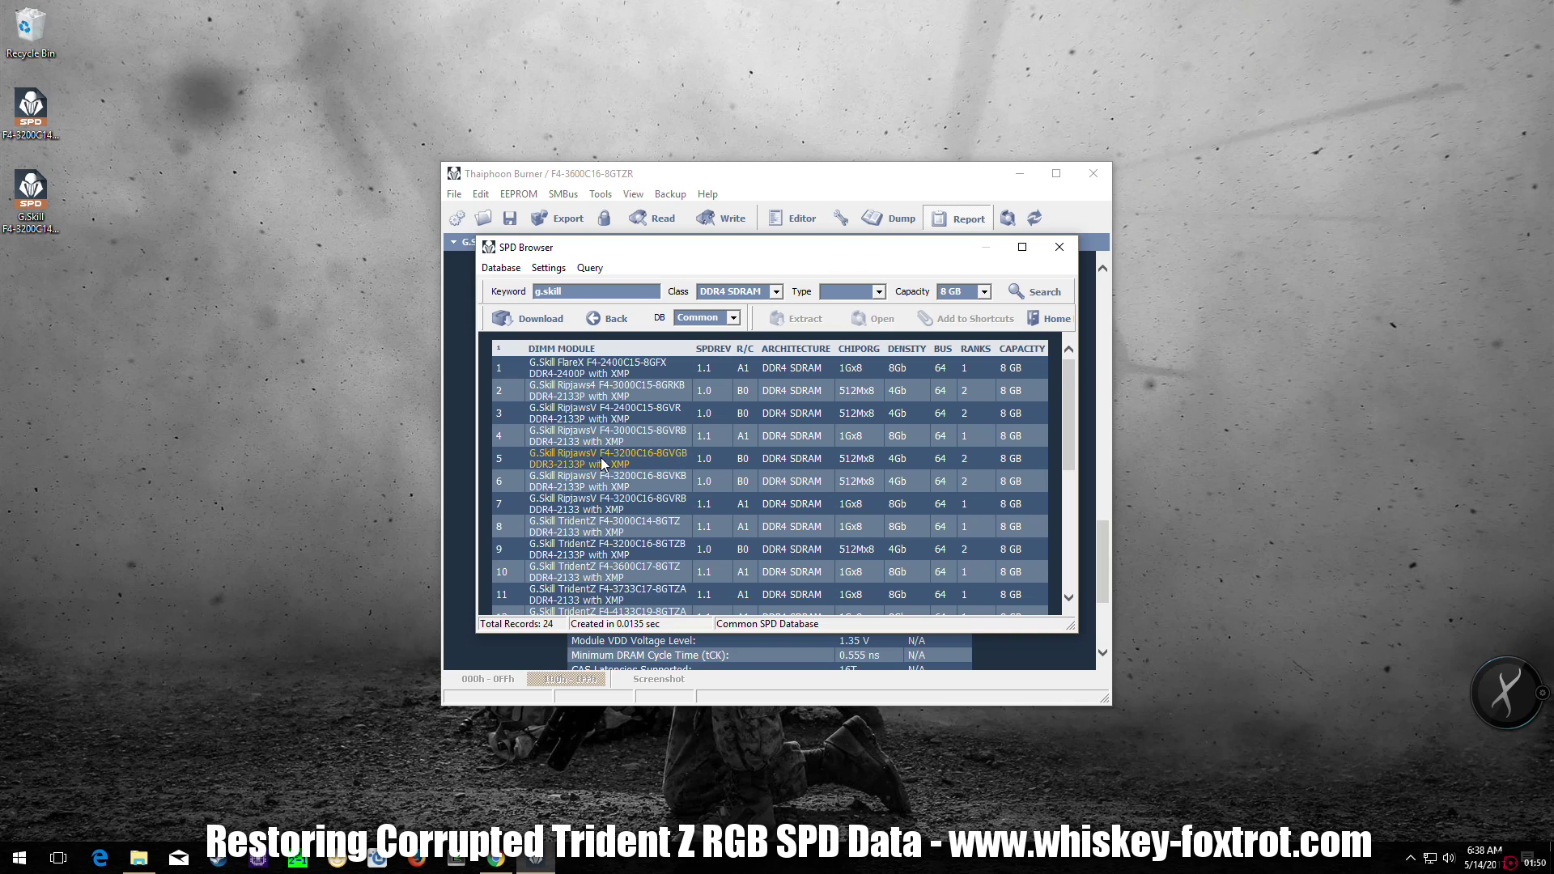
pyautogui.scroll(-2, 599, 461)
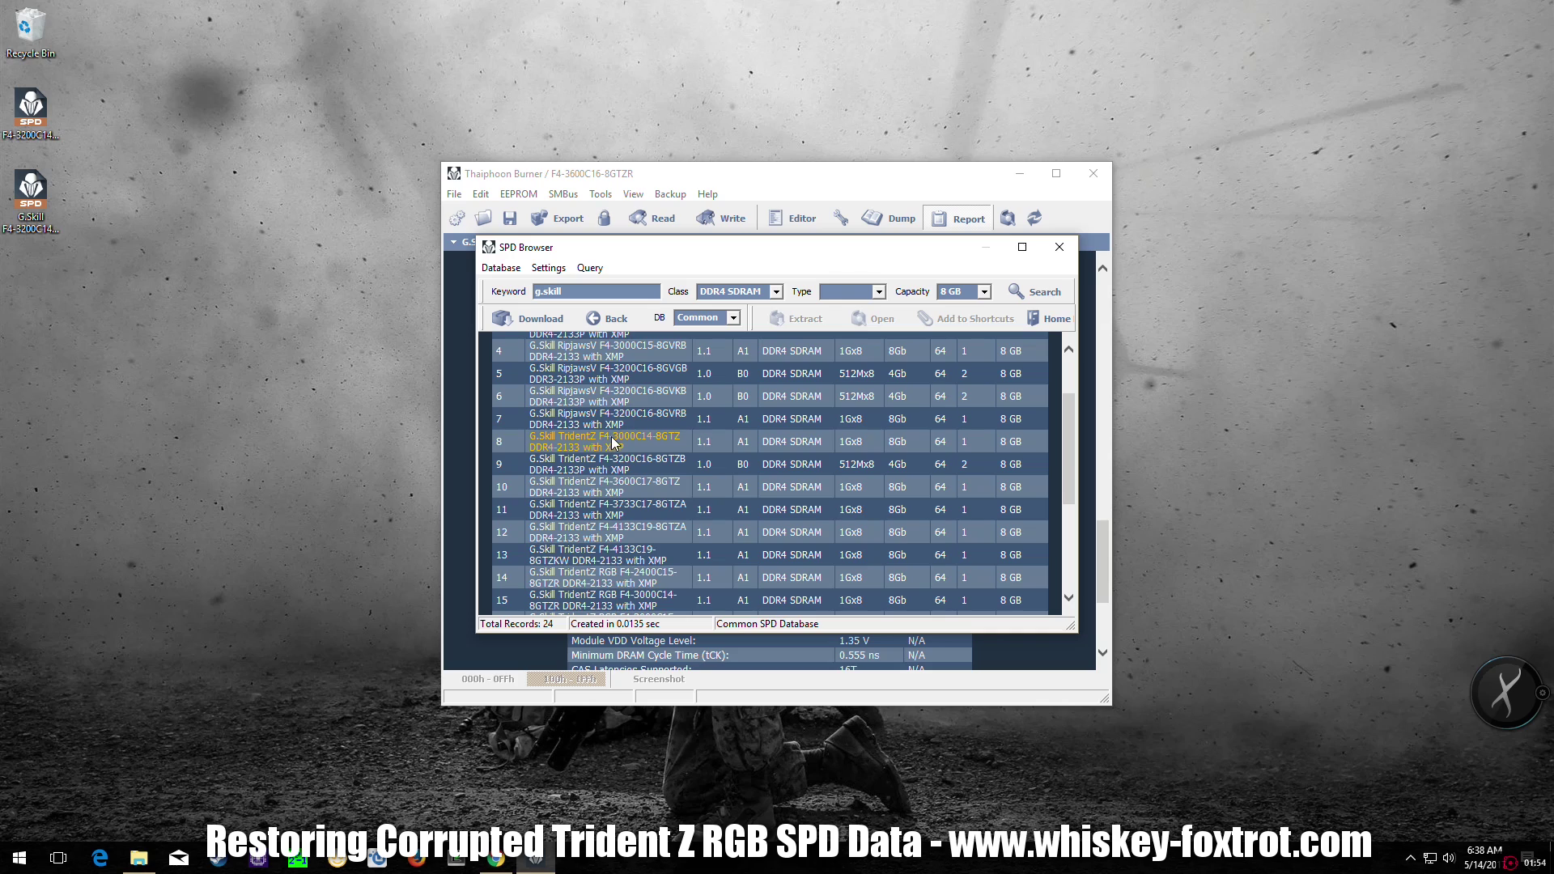
pyautogui.scroll(-1, 648, 478)
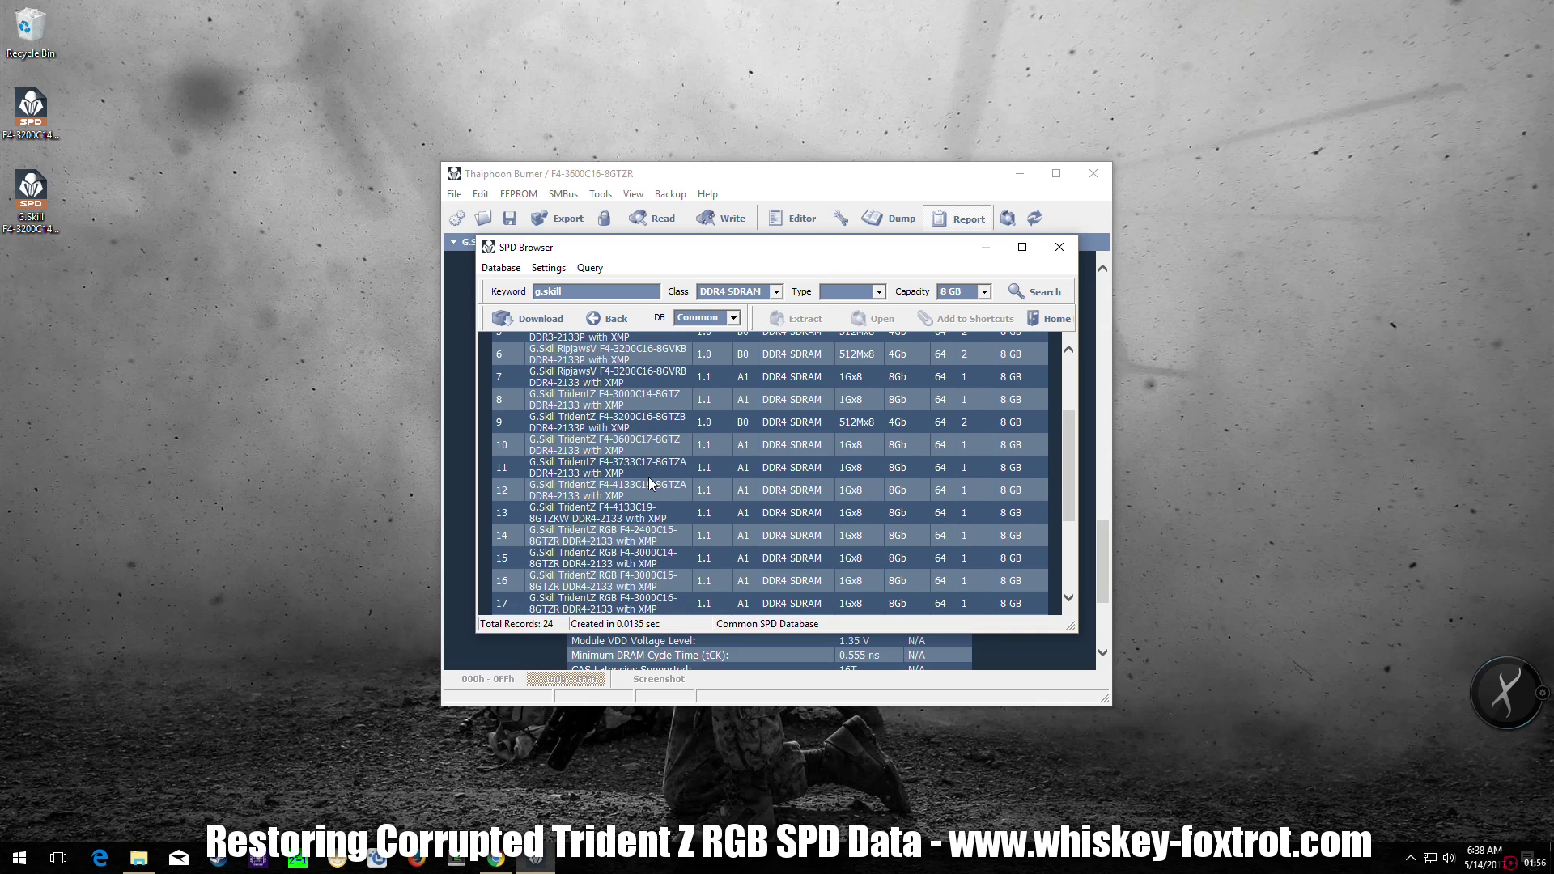
pyautogui.scroll(-2, 644, 501)
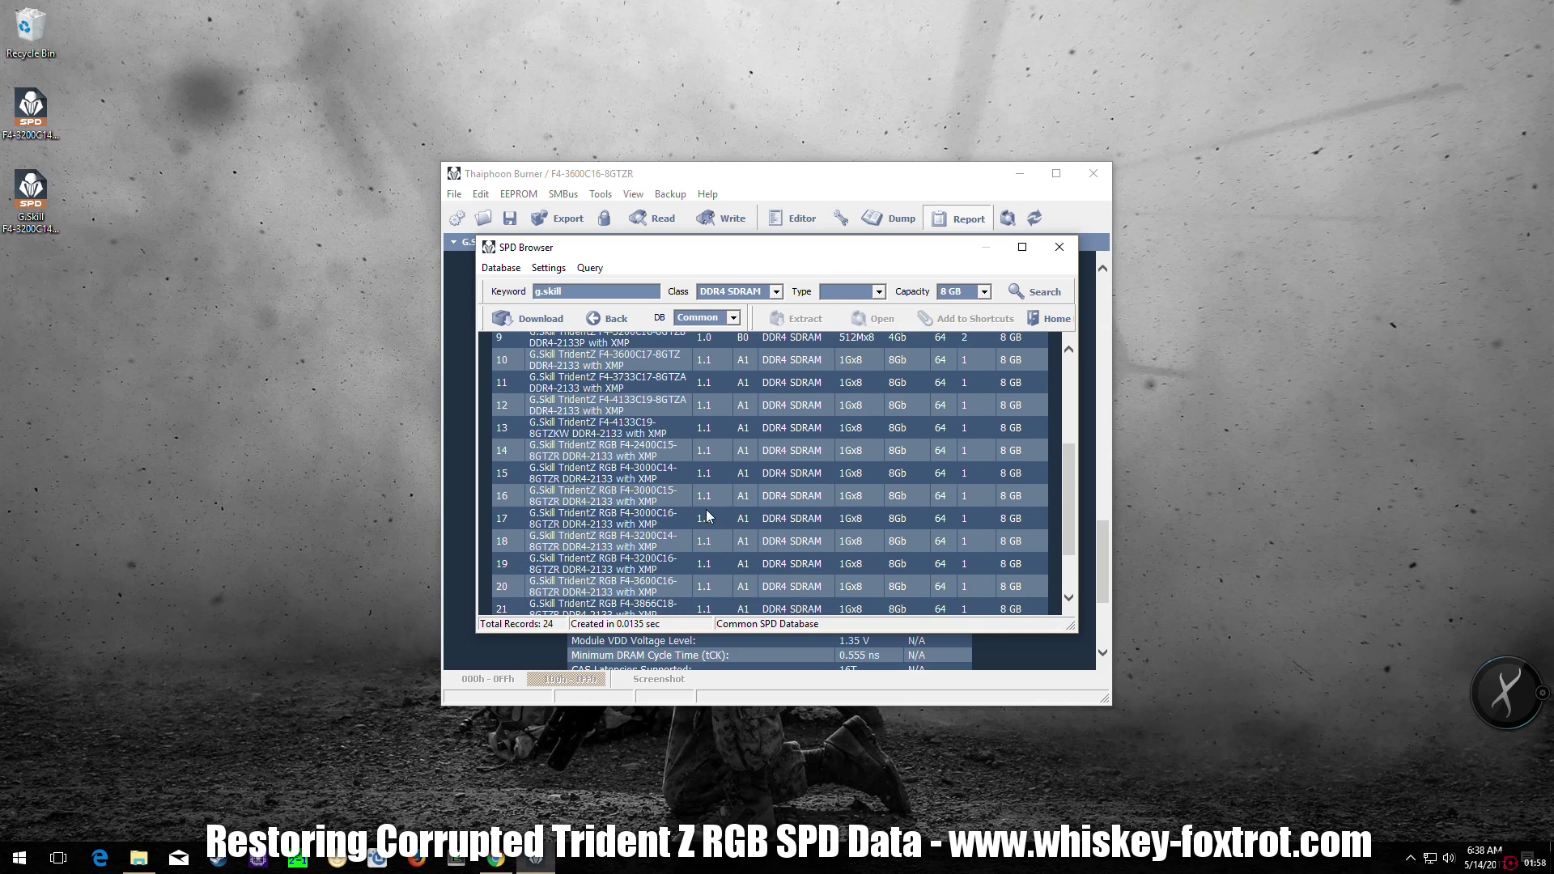
pyautogui.scroll(-2, 657, 475)
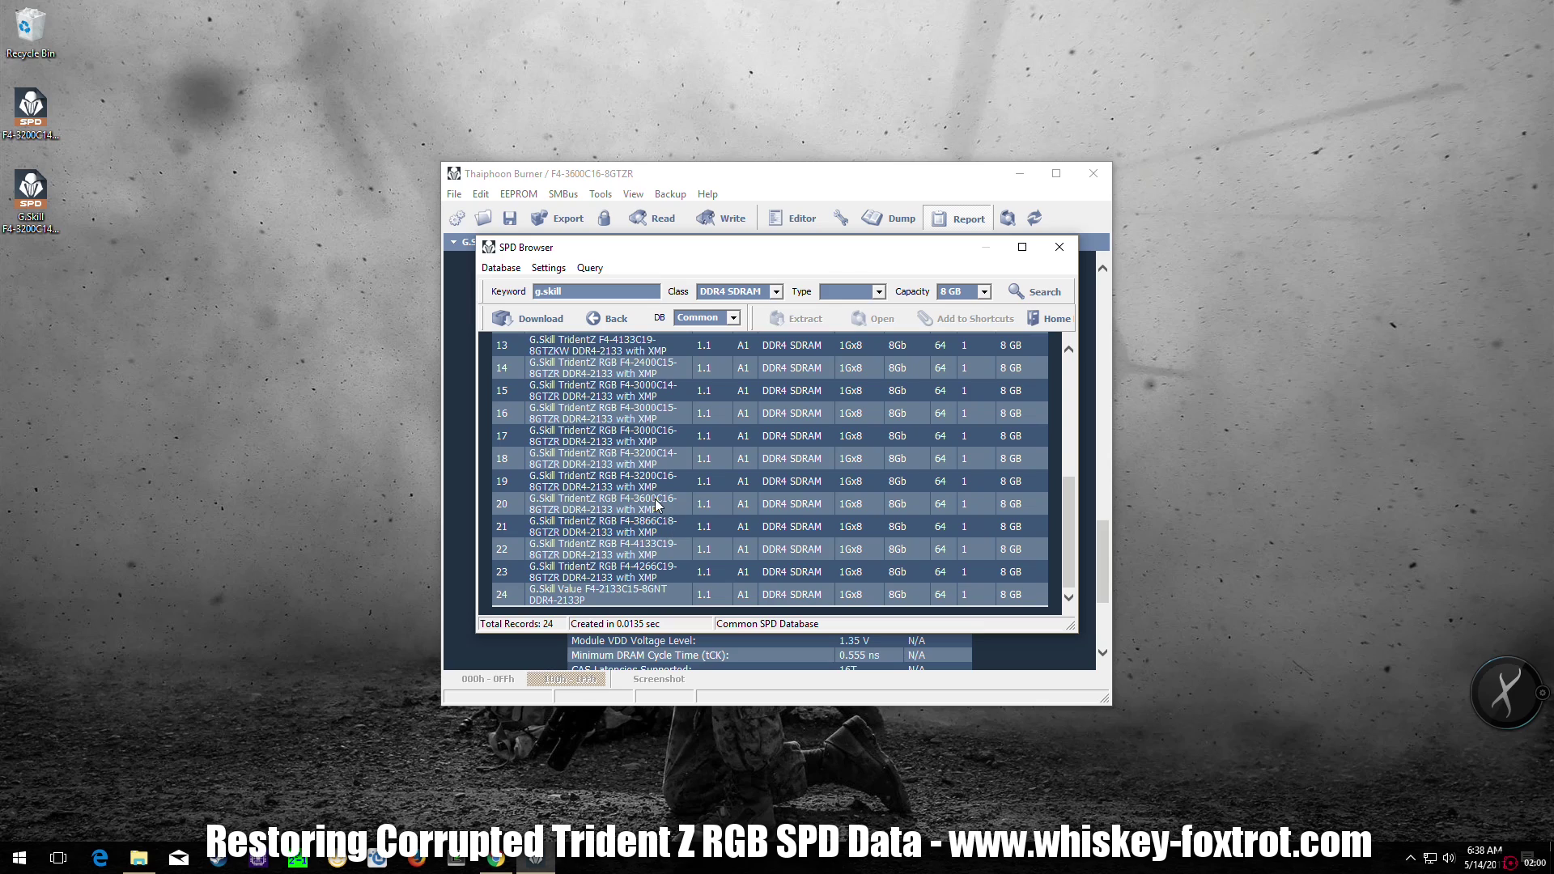
pyautogui.doubleClick(582, 458)
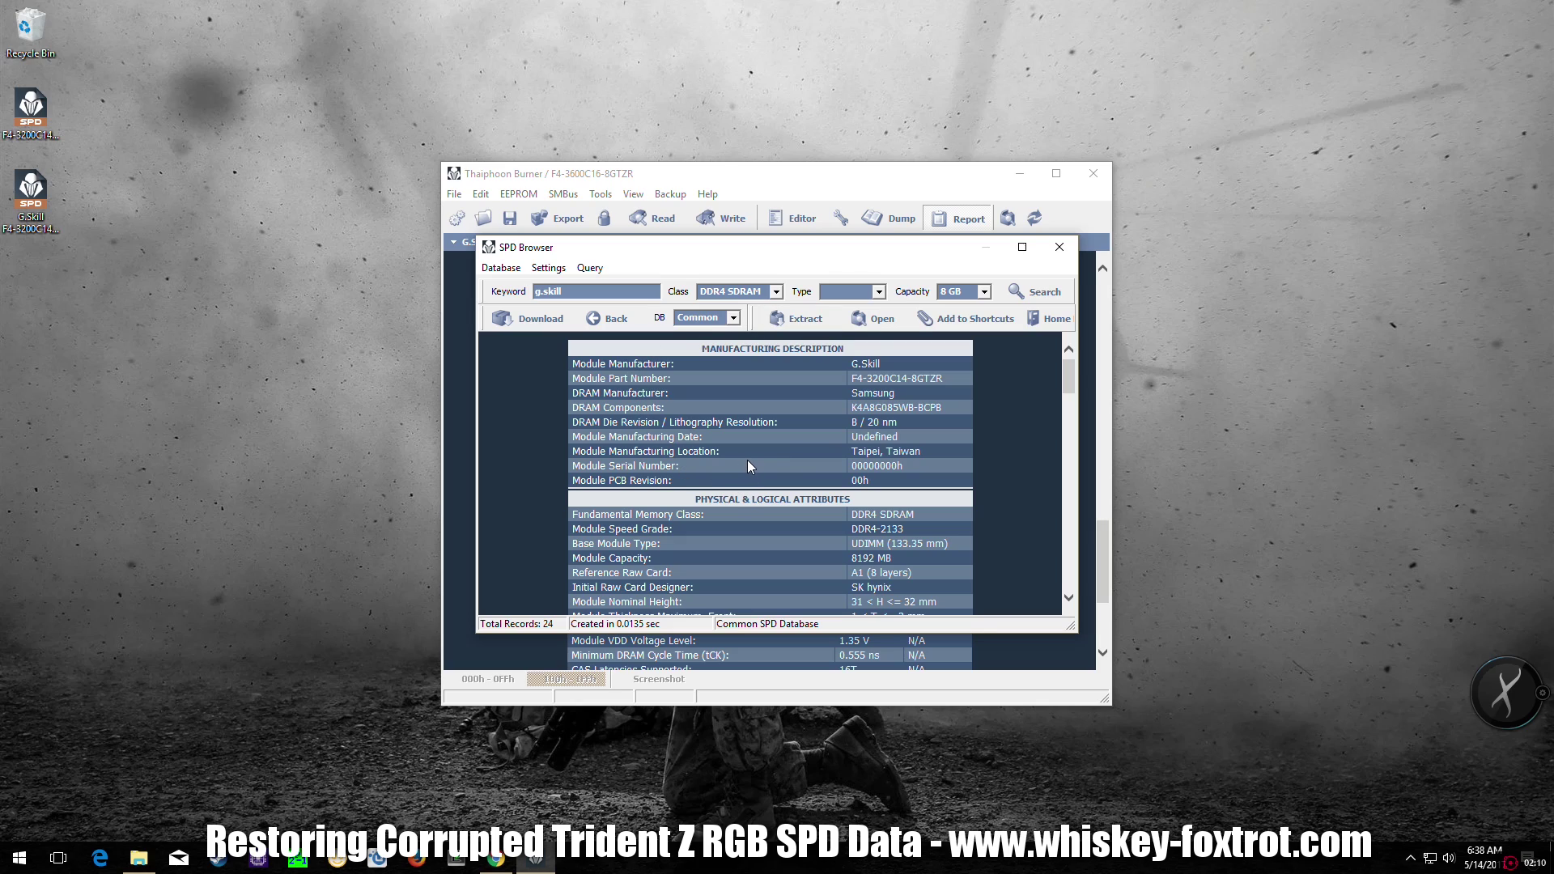
# Load the F4-3200C14-8GTZR dump and write it to all SPD EEPROM devices.
pyautogui.click(865, 324)
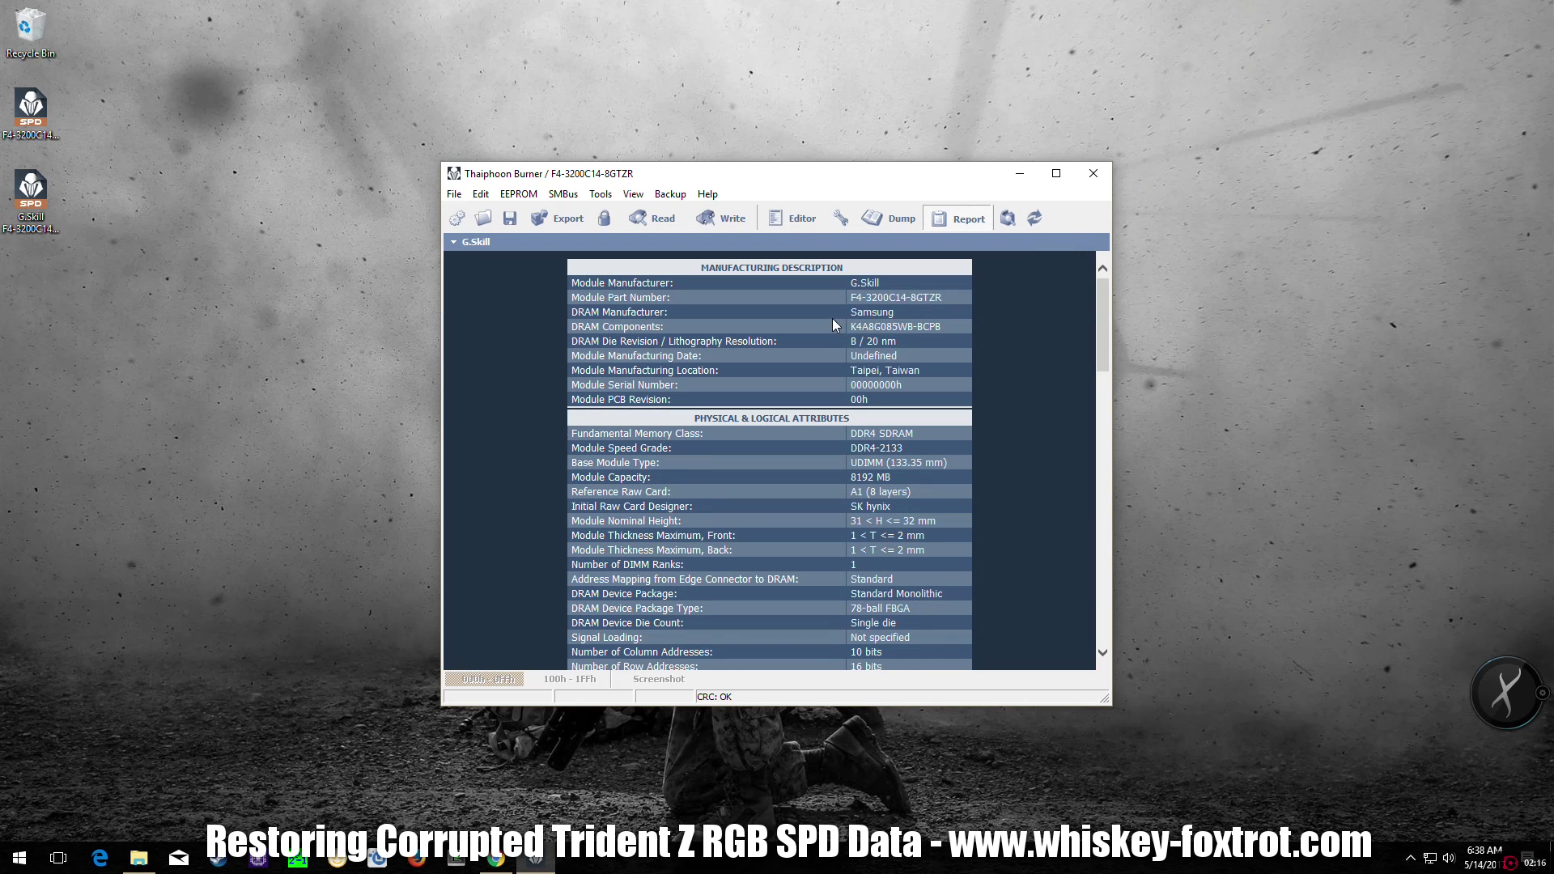
pyautogui.click(721, 219)
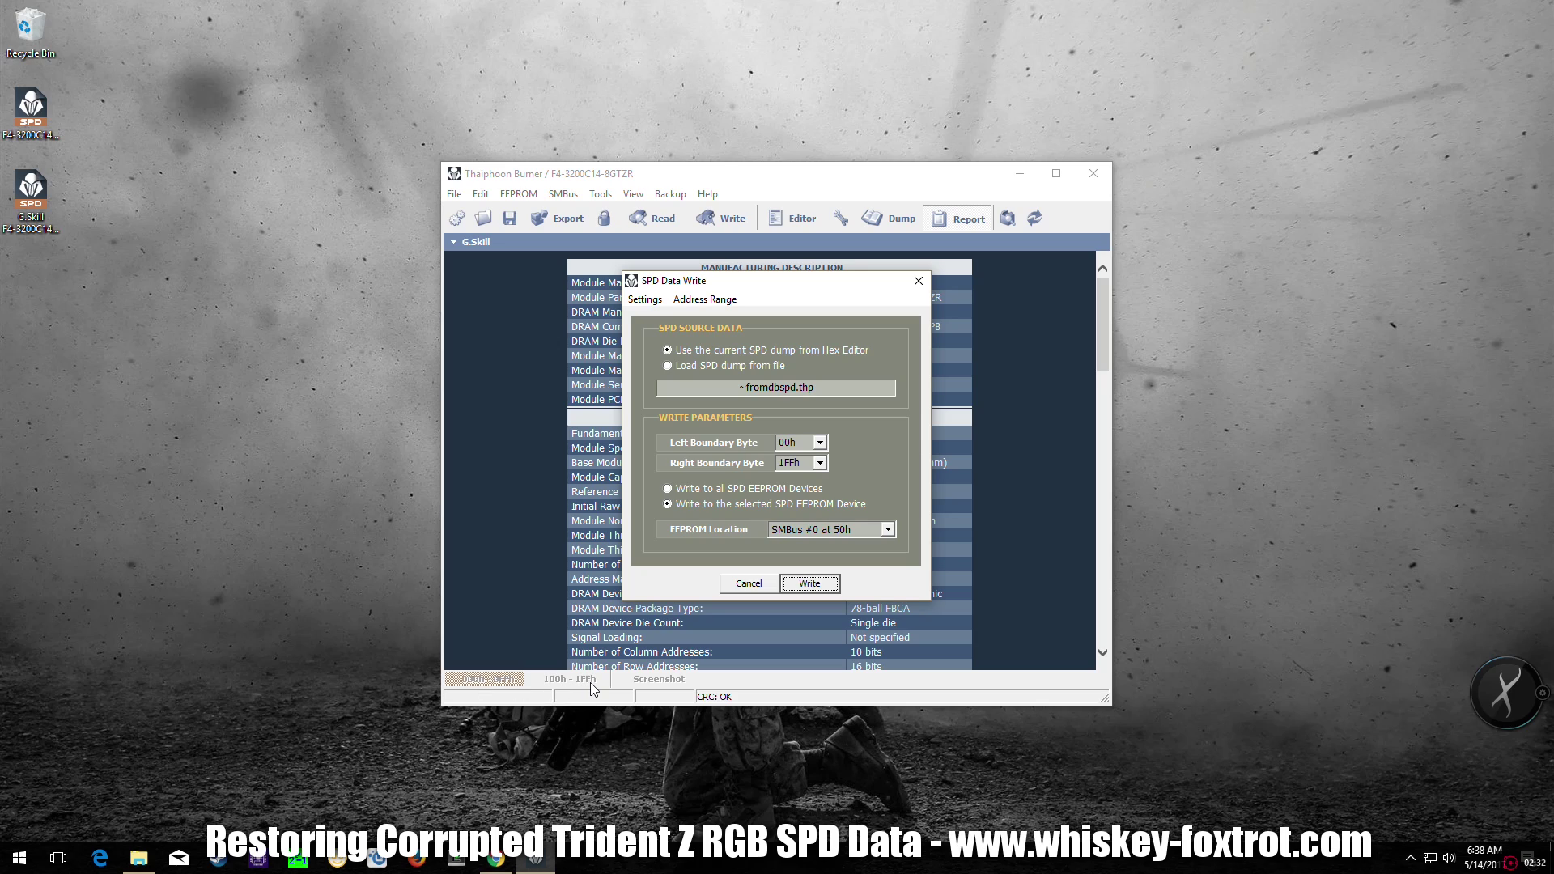
pyautogui.click(669, 489)
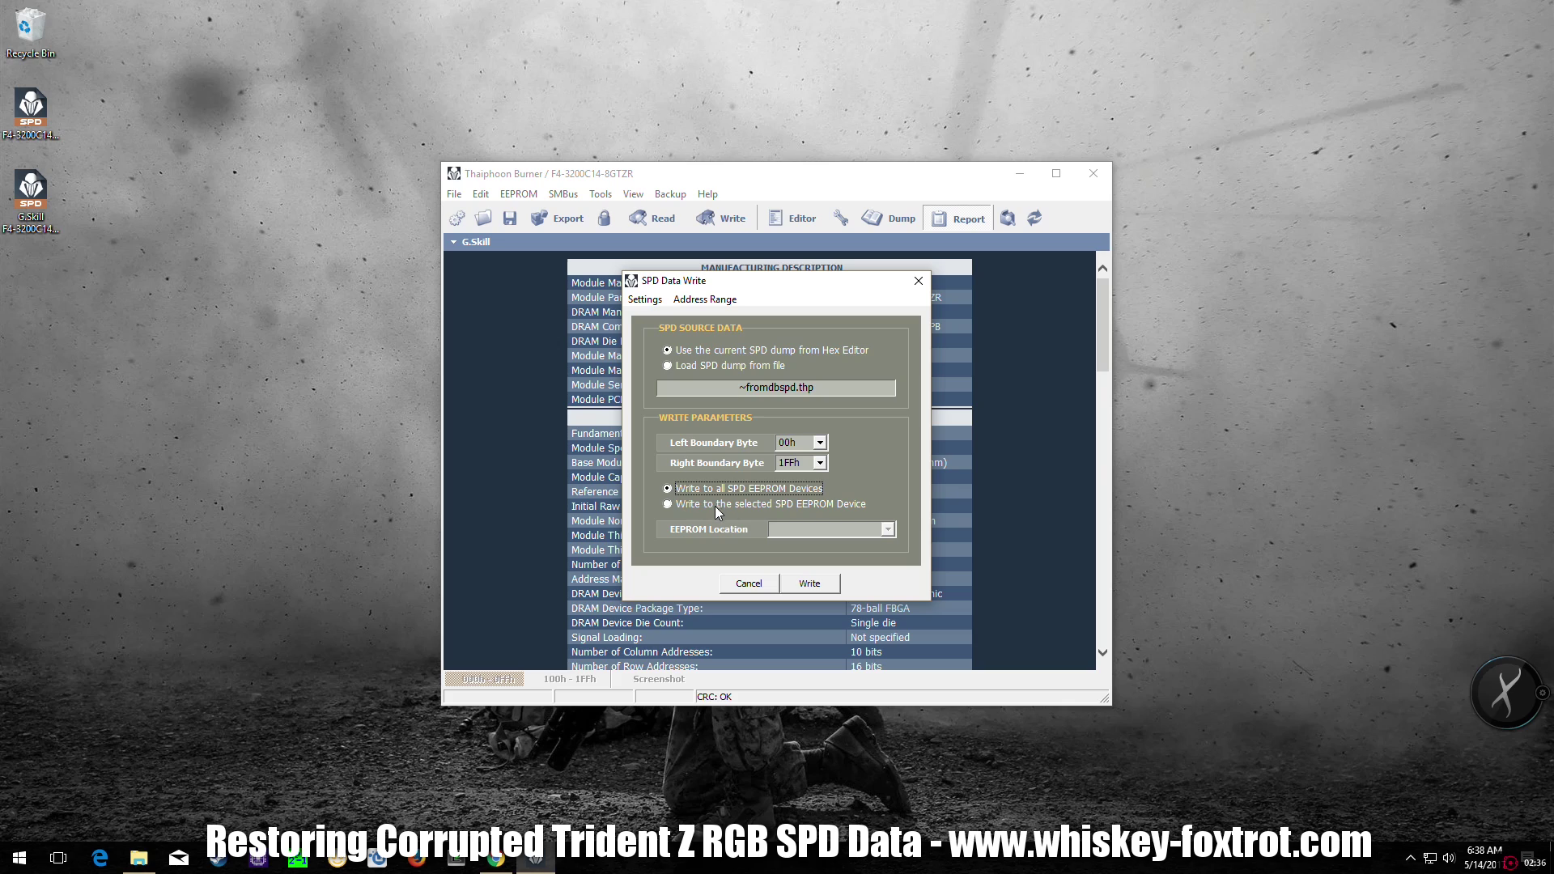
pyautogui.click(813, 586)
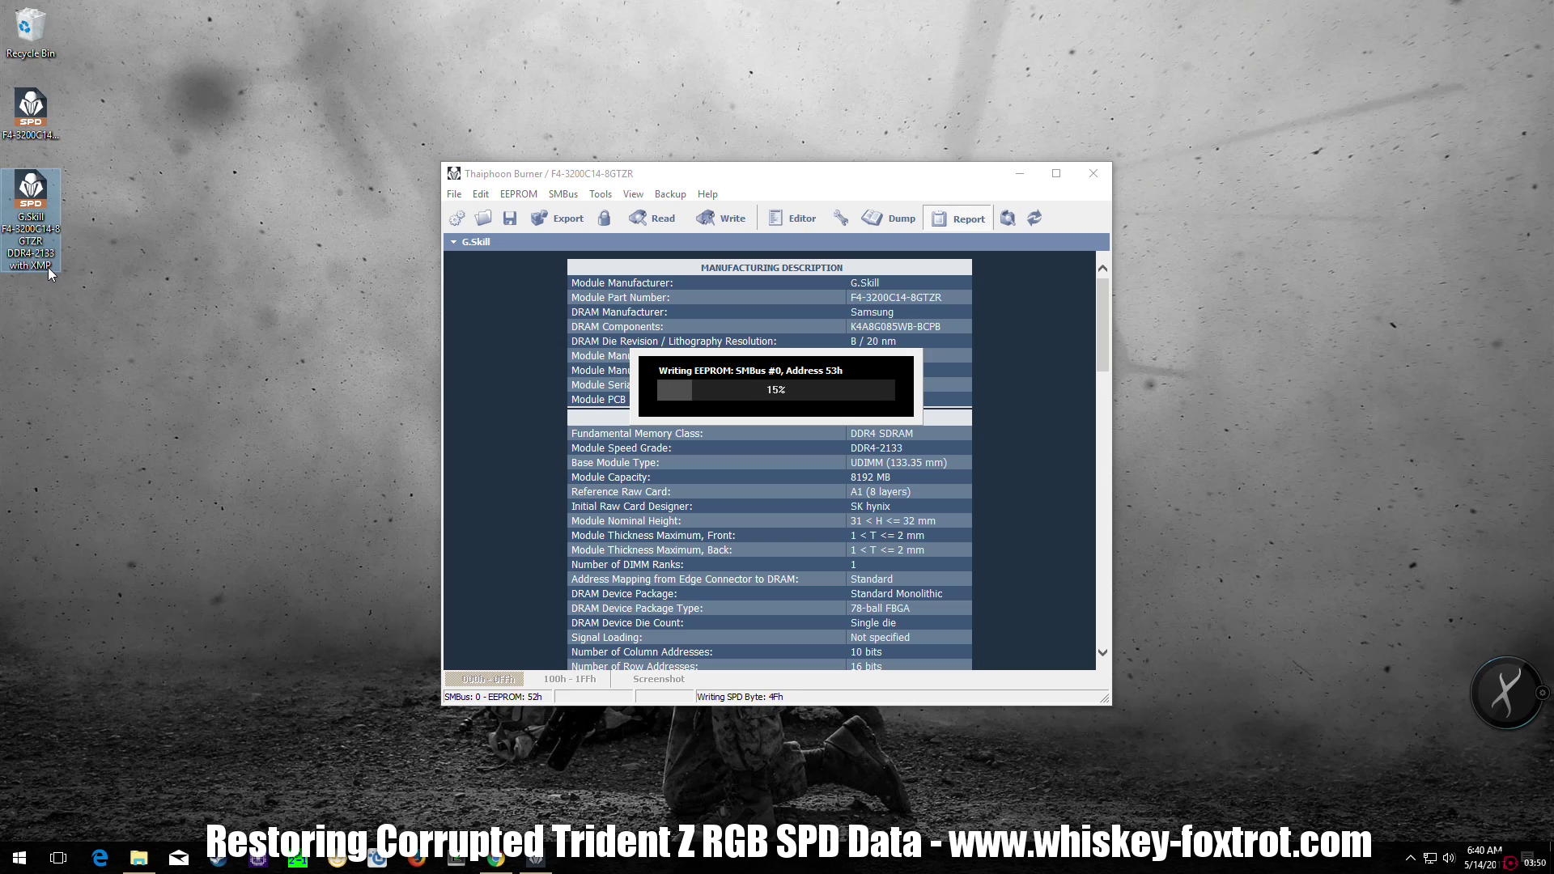
# Wait for the EEPROM write to reach 100% and report 'Writing completed'.
pyautogui.click(46, 146)
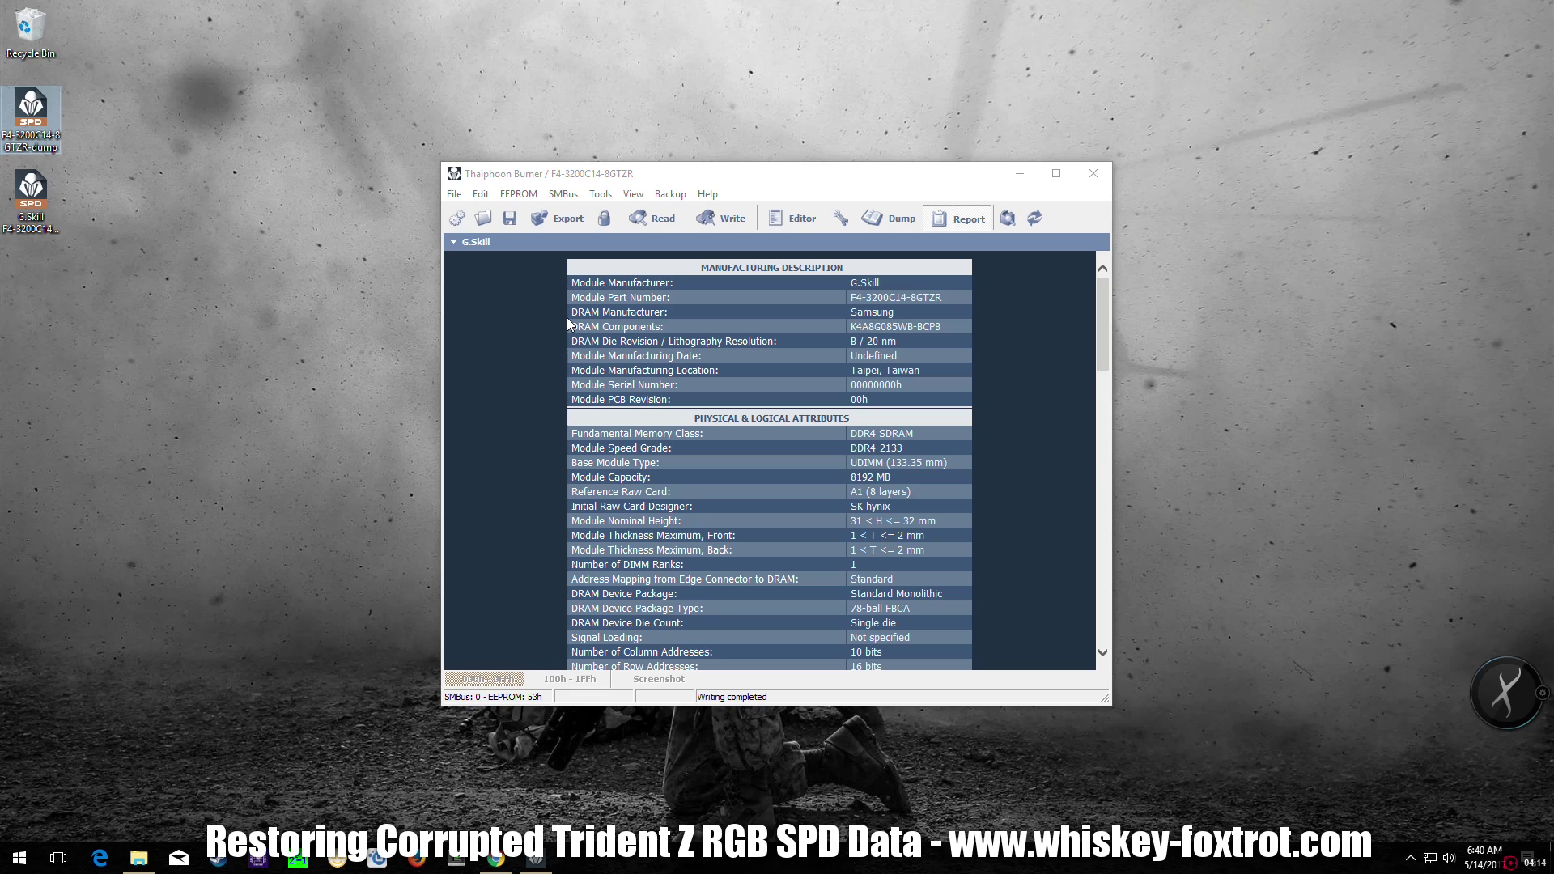
# Read the SPD back from address 50h and confirm the SPD checksum 242Dh reads OK.
pyautogui.click(652, 218)
pyautogui.click(663, 243)
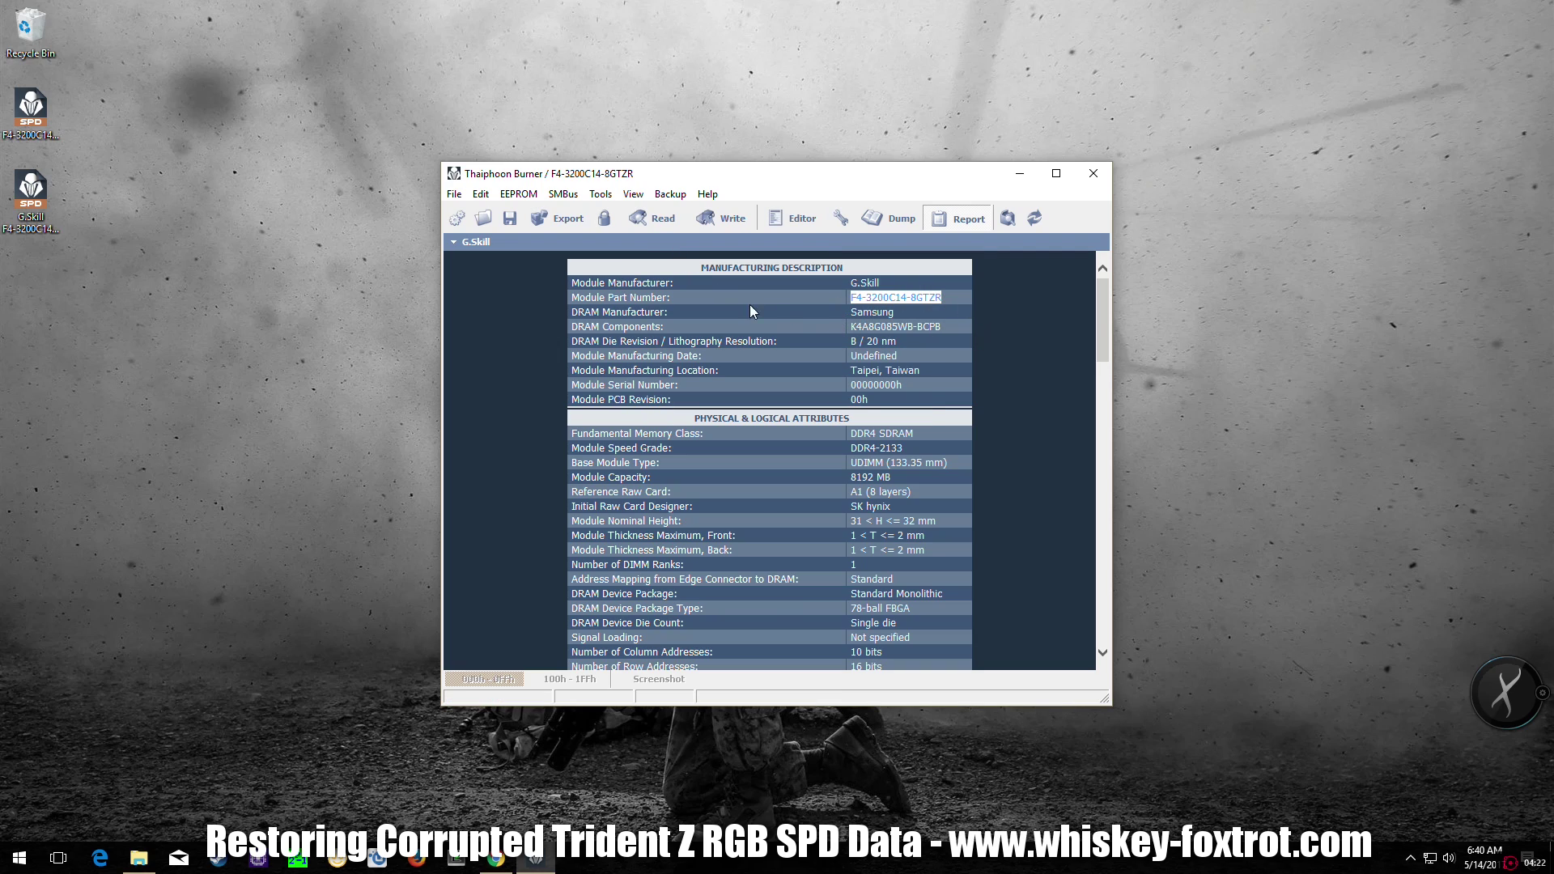
pyautogui.scroll(-10, 785, 463)
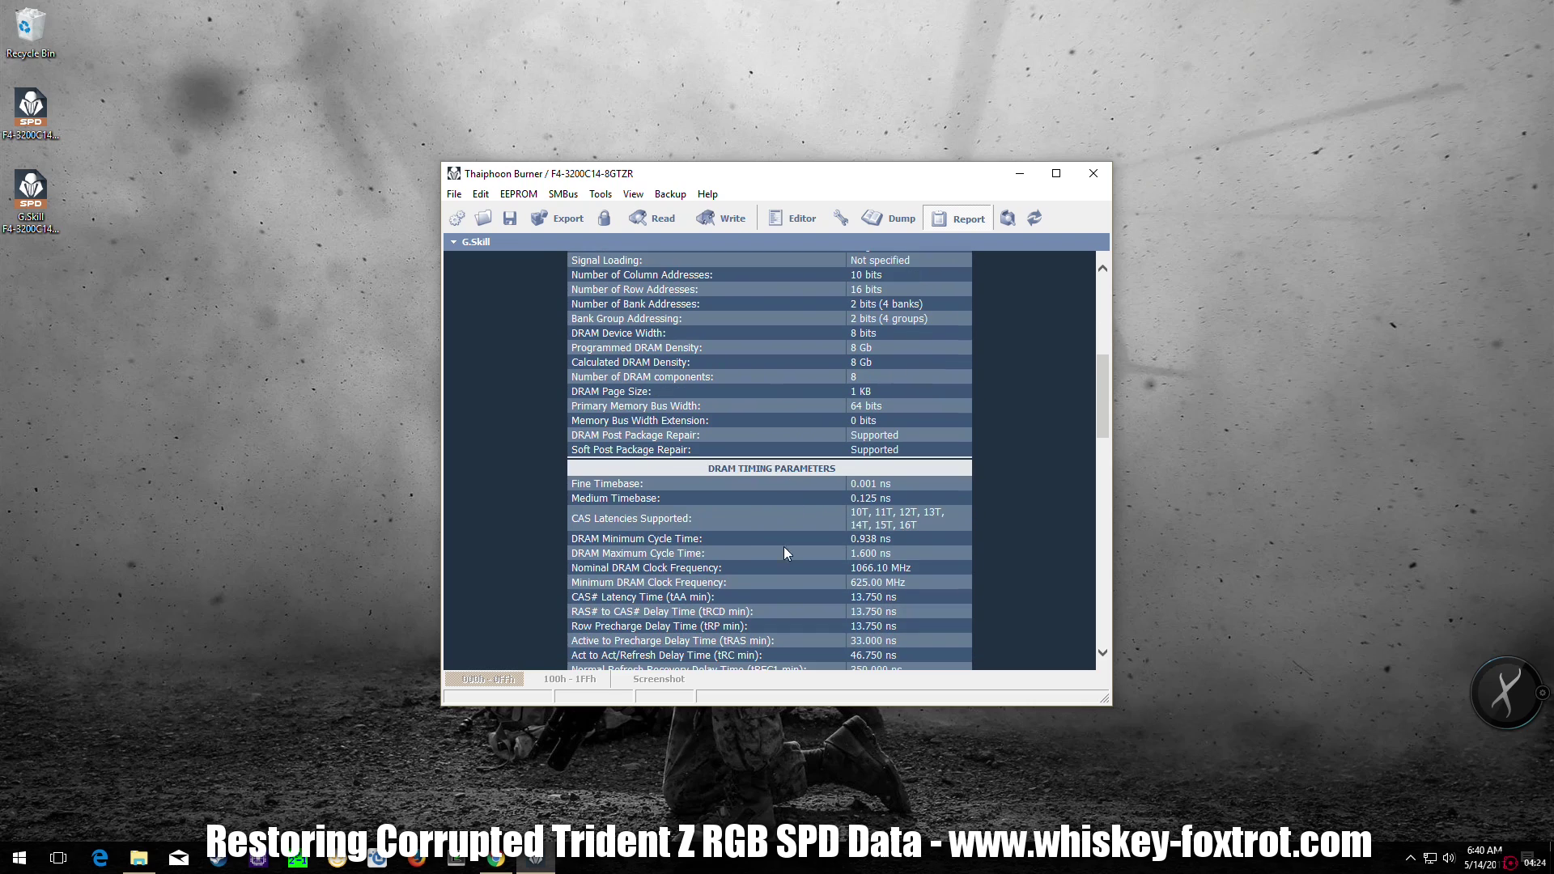
pyautogui.scroll(-9, 781, 566)
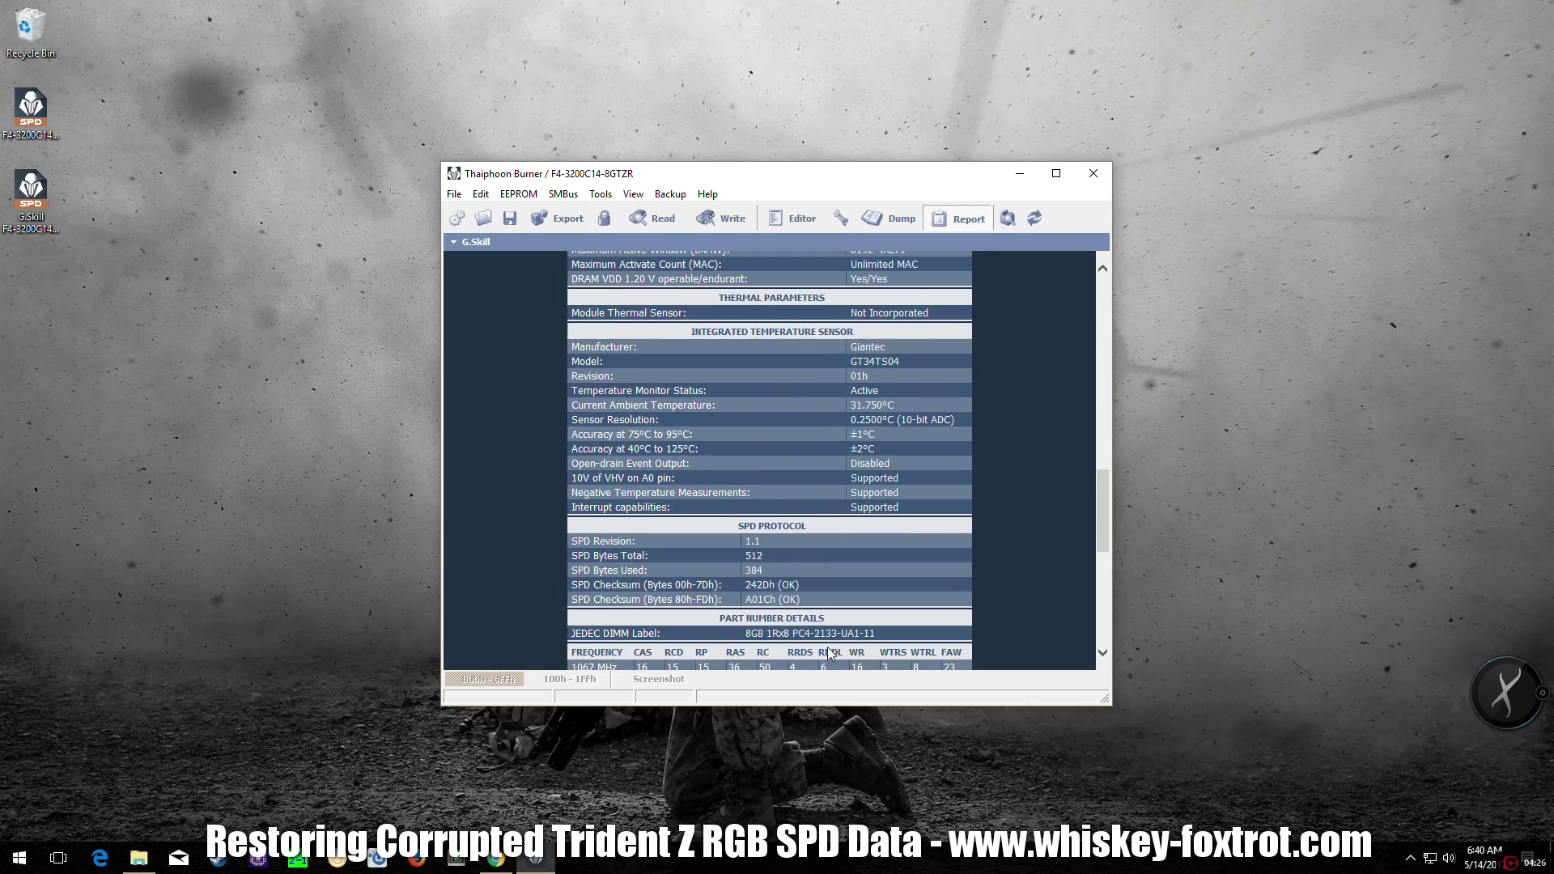
pyautogui.tripleClick(799, 586)
pyautogui.moveTo(572, 584); pyautogui.dragTo(630, 604)
pyautogui.click(605, 586)
# Check the XMP Profile 1 timings in the report, such as tRC of 48T.
pyautogui.scroll(-5, 809, 579)
pyautogui.scroll(-5, 809, 579)
pyautogui.scroll(12, 810, 568)
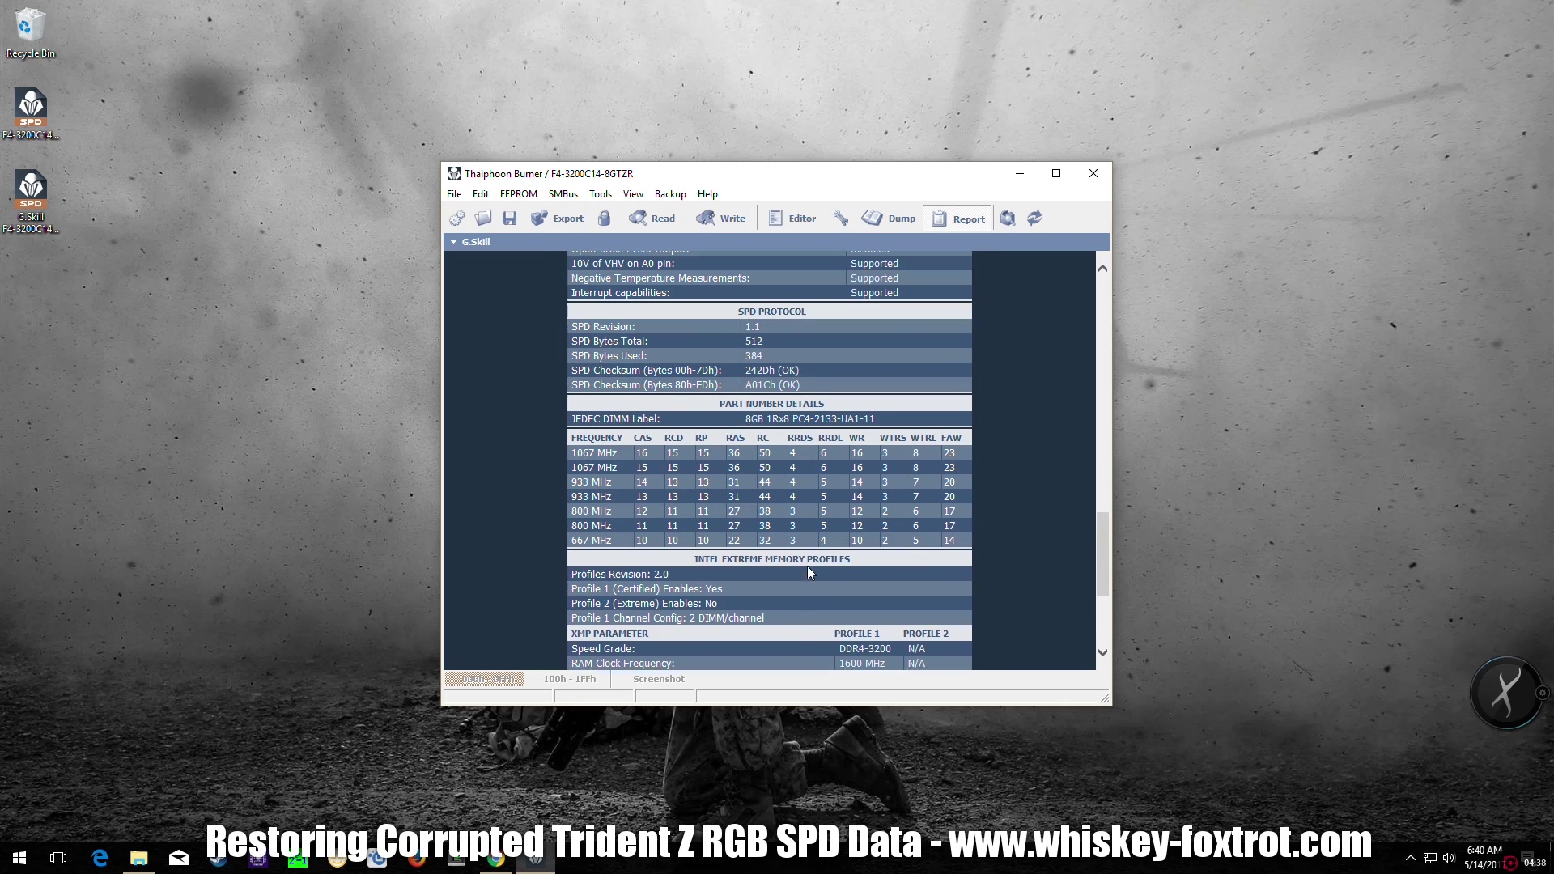
pyautogui.scroll(-12, 809, 566)
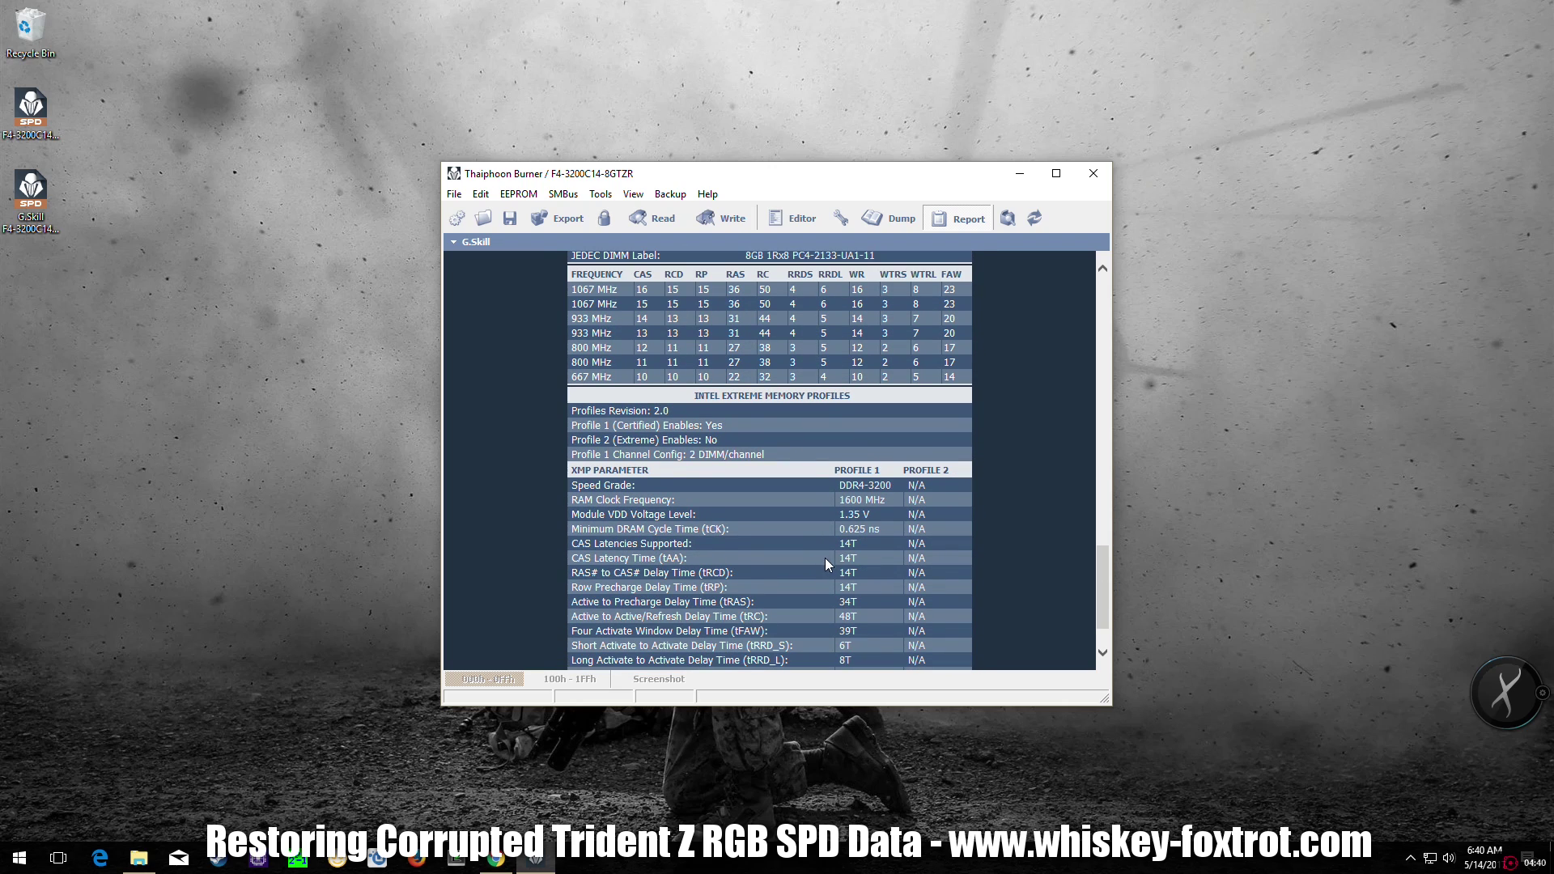
pyautogui.moveTo(839, 617); pyautogui.dragTo(861, 618)
pyautogui.scroll(-2, 867, 608)
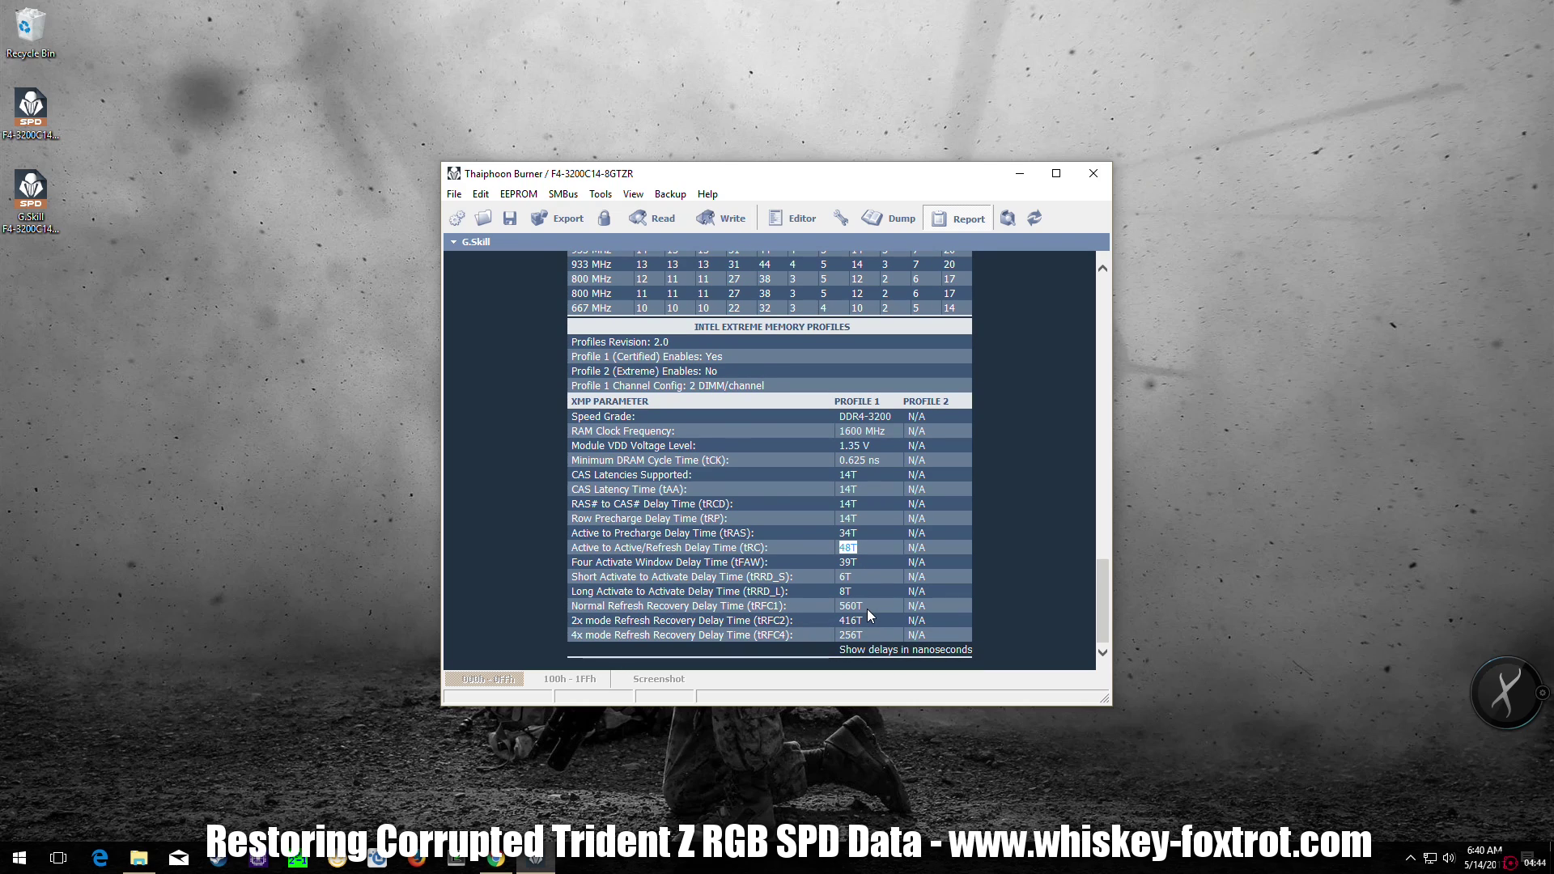
pyautogui.scroll(1, 867, 608)
pyautogui.scroll(15, 869, 603)
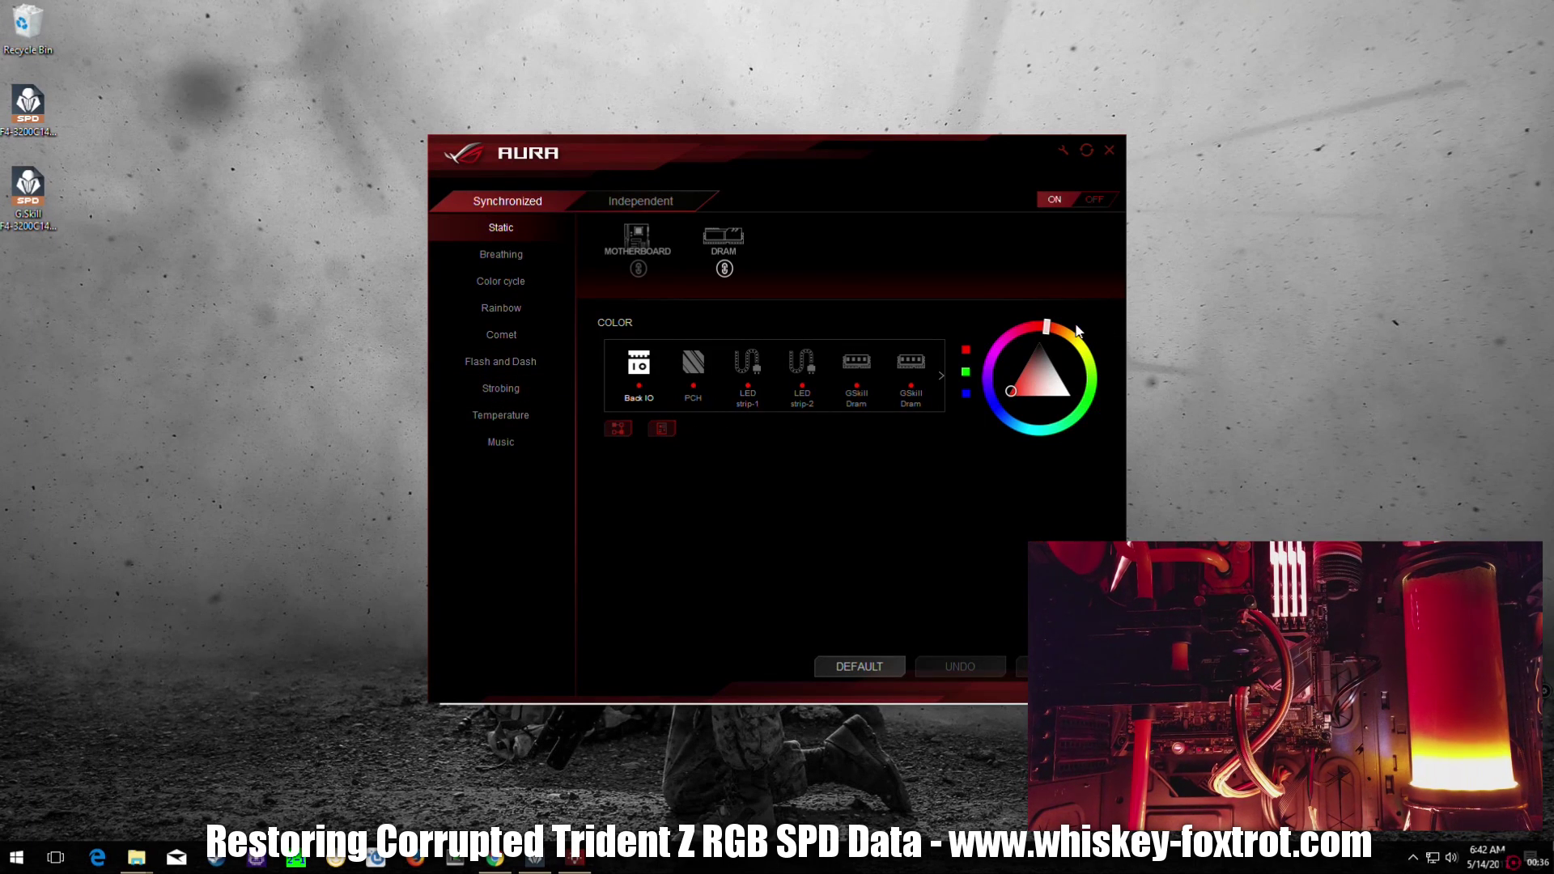
# Shift the static colour from red to purple, apply it to all zones, then move the hue toward green.
pyautogui.moveTo(1044, 327); pyautogui.dragTo(989, 404)
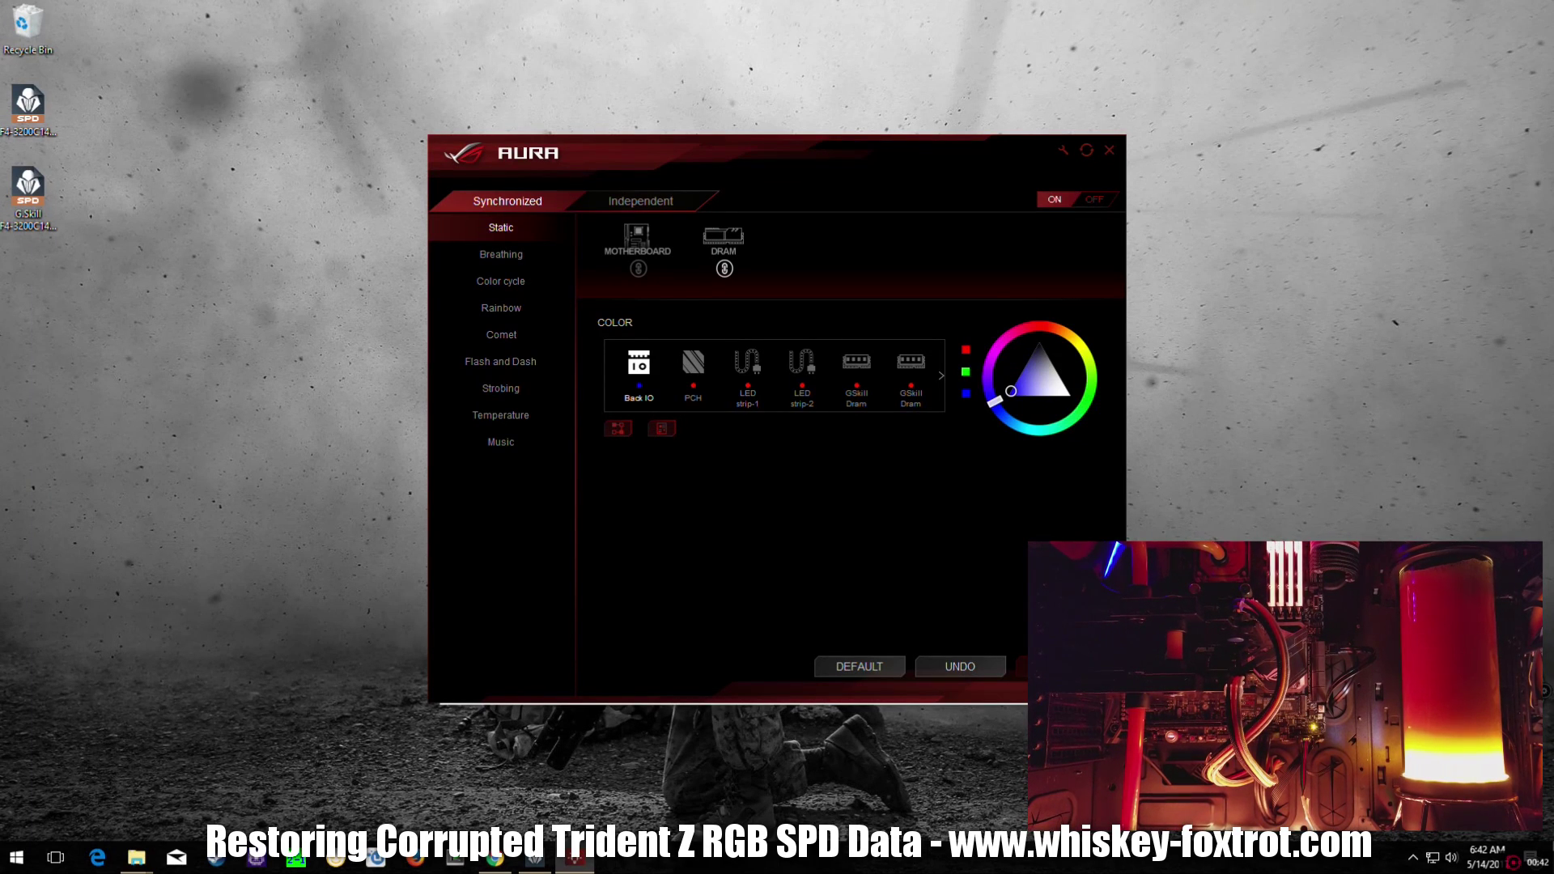
pyautogui.click(611, 428)
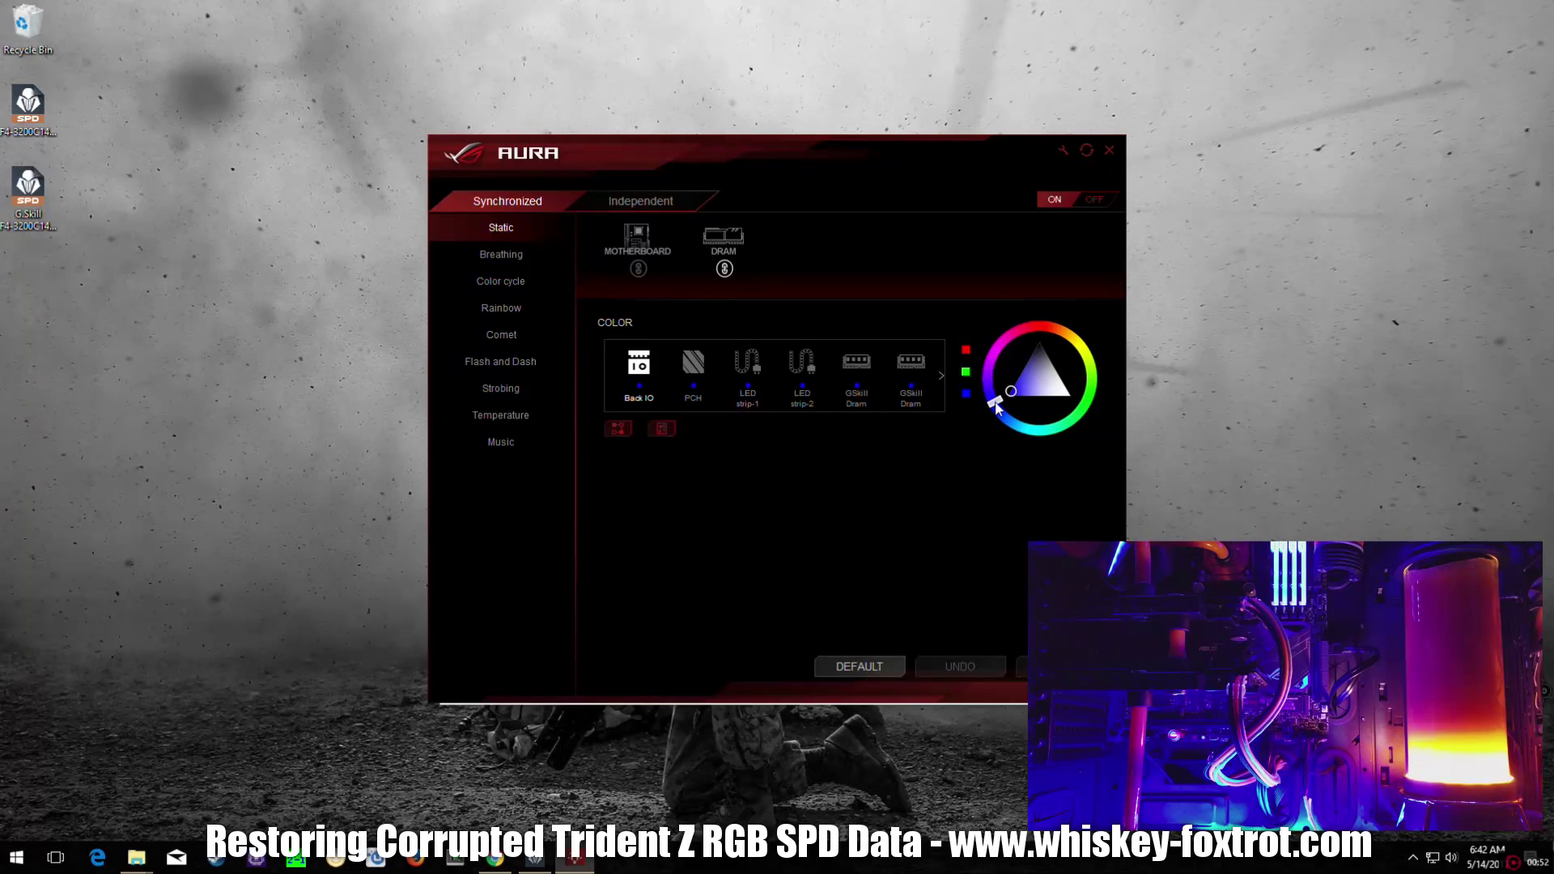
pyautogui.moveTo(995, 400); pyautogui.dragTo(1090, 400)
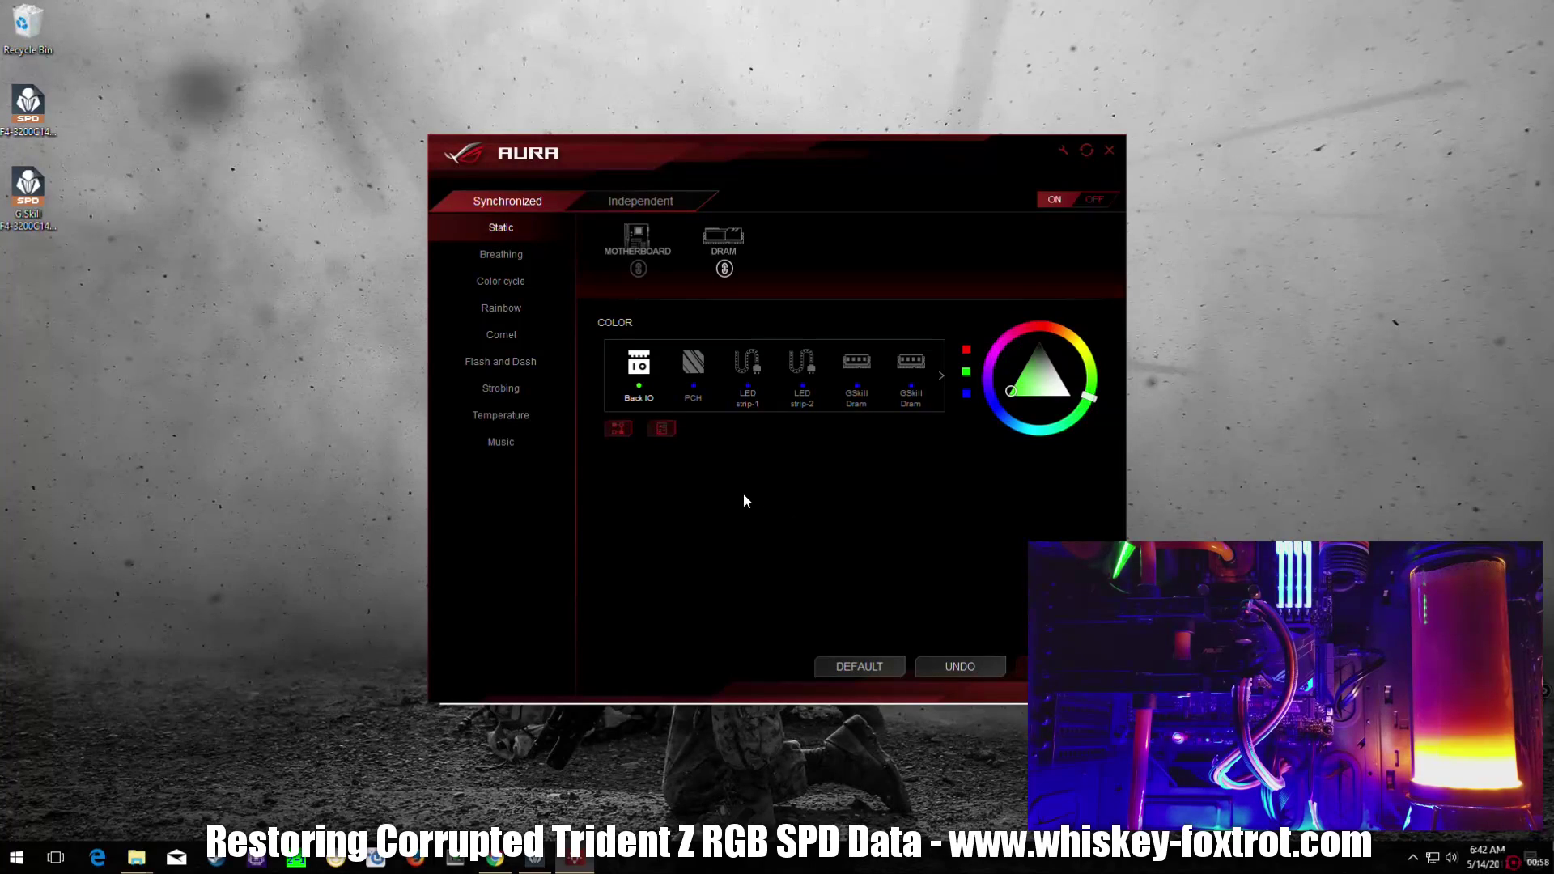
# Apply green to all lighting zones, then turn the hue back to red.
pyautogui.click(614, 430)
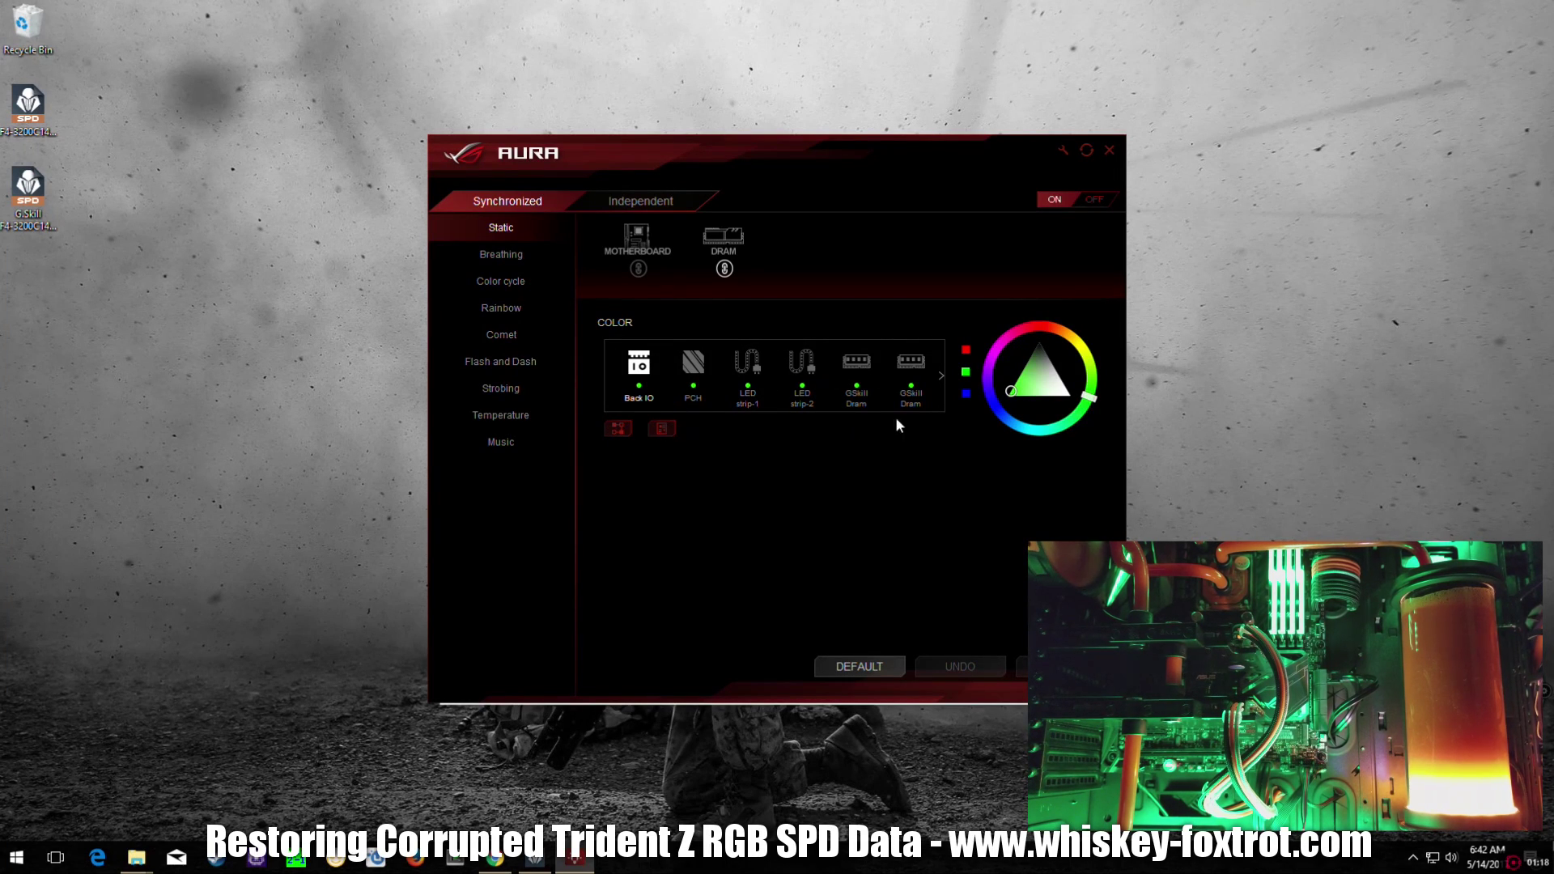
pyautogui.moveTo(1097, 410); pyautogui.dragTo(1056, 335)
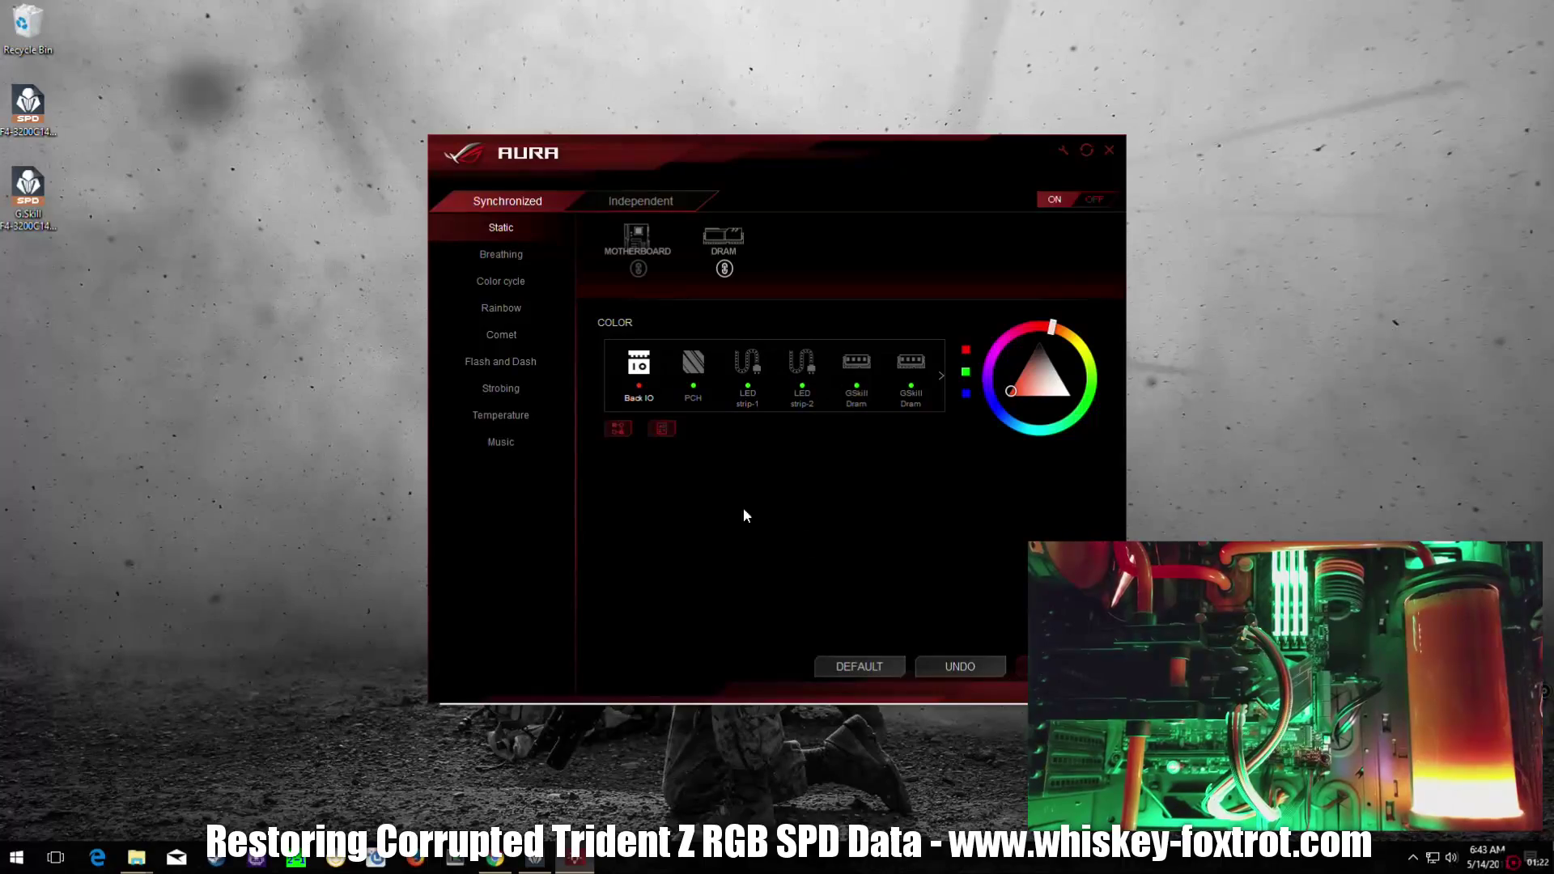